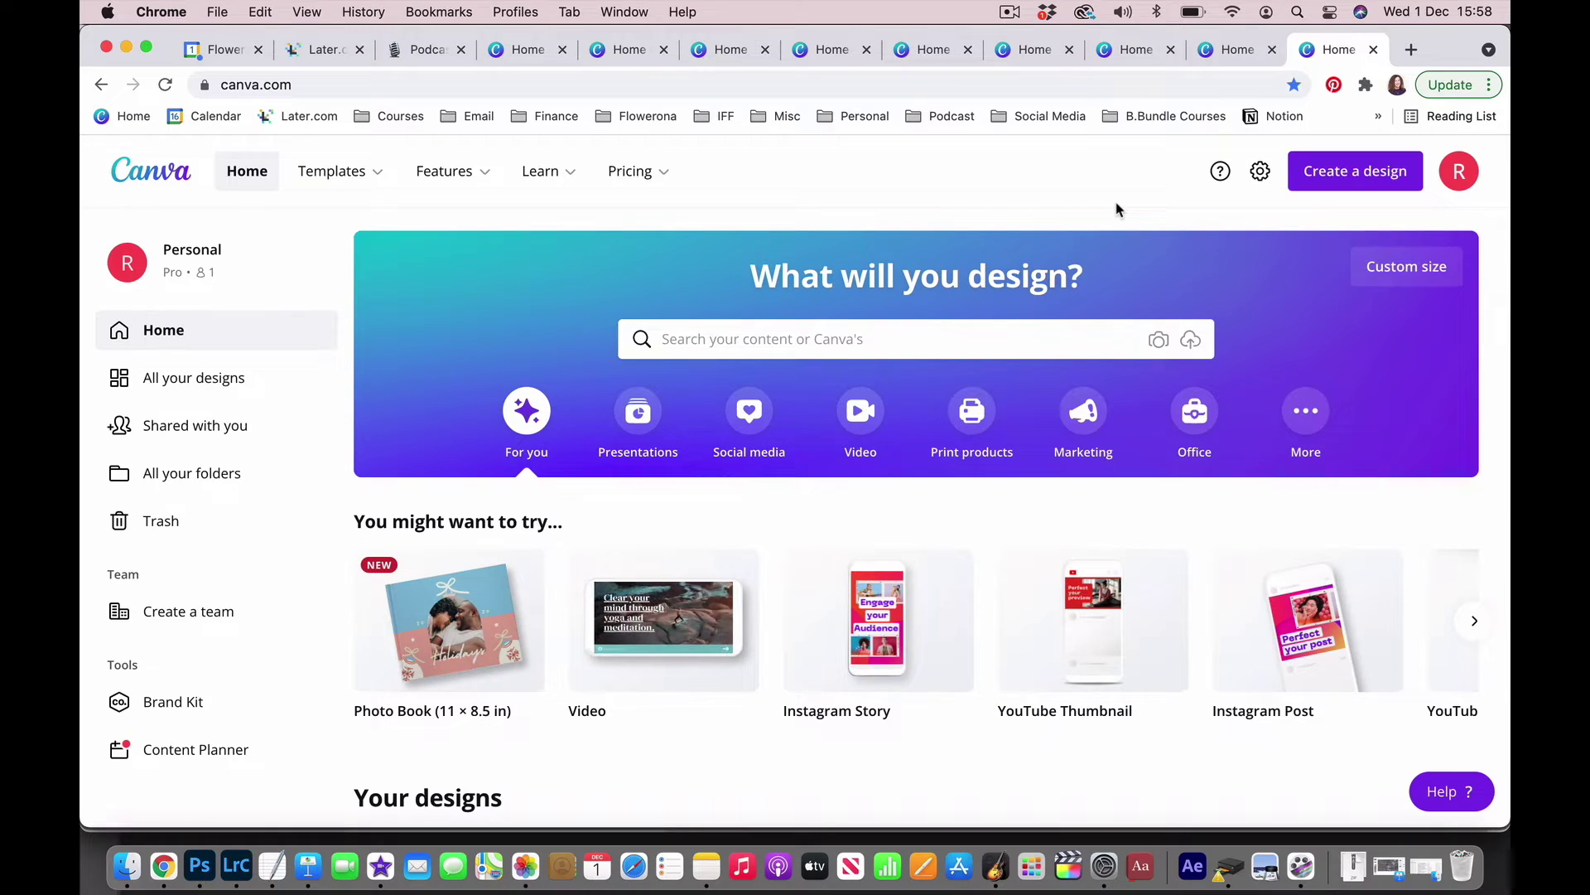
Step: Create a blank Carousel Instagram Post design and browse the carousel templates beside it
{"action": "left_click", "coordinate": [1355, 178]}
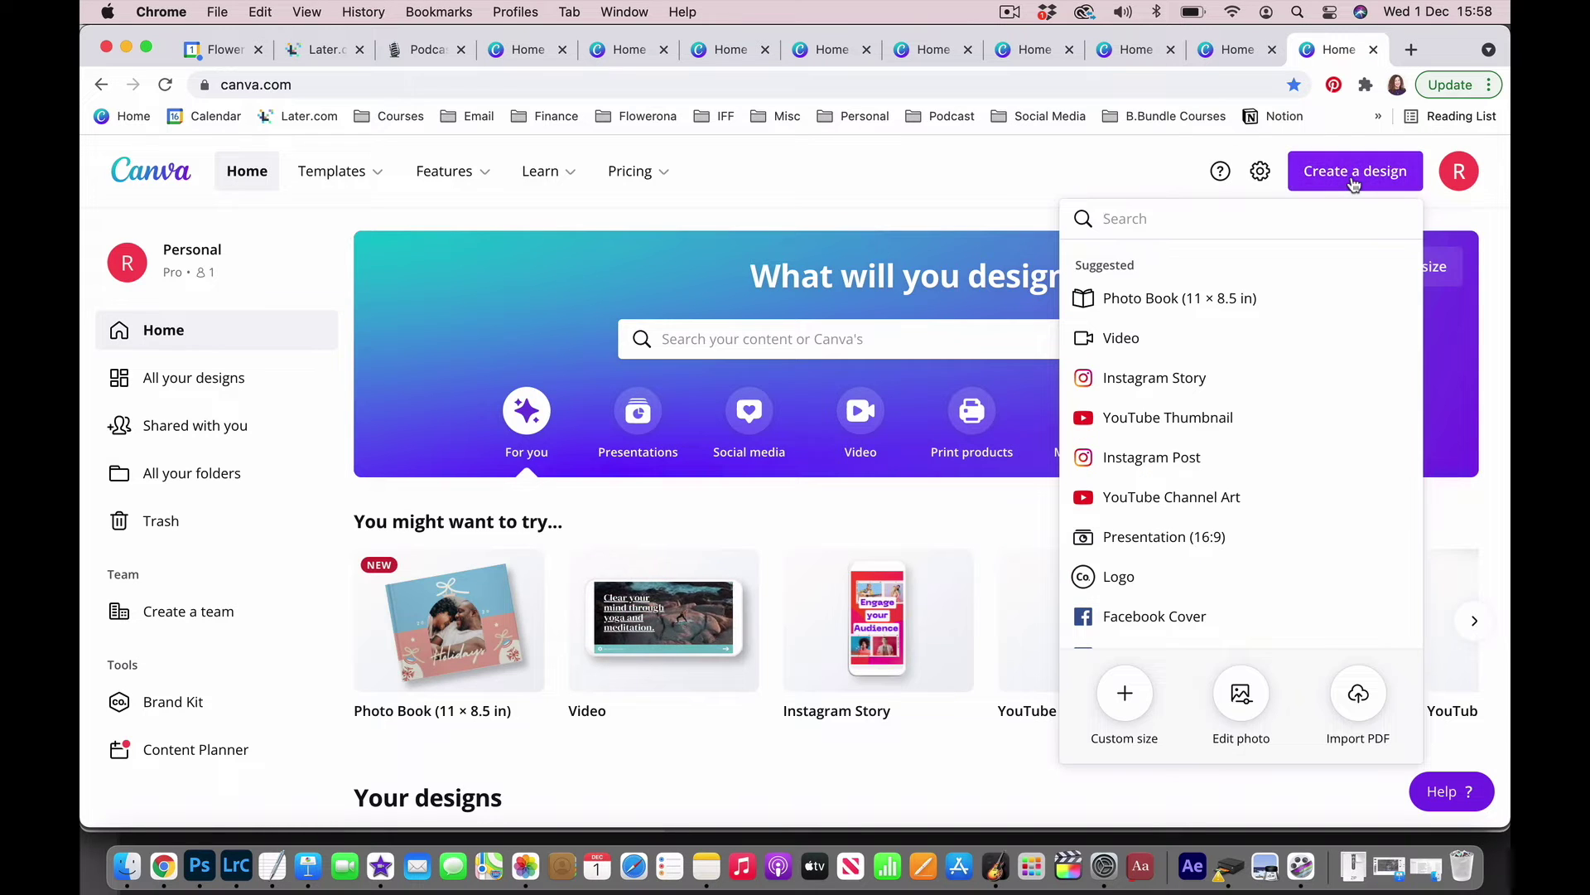
{"action": "type", "text": "carousel"}
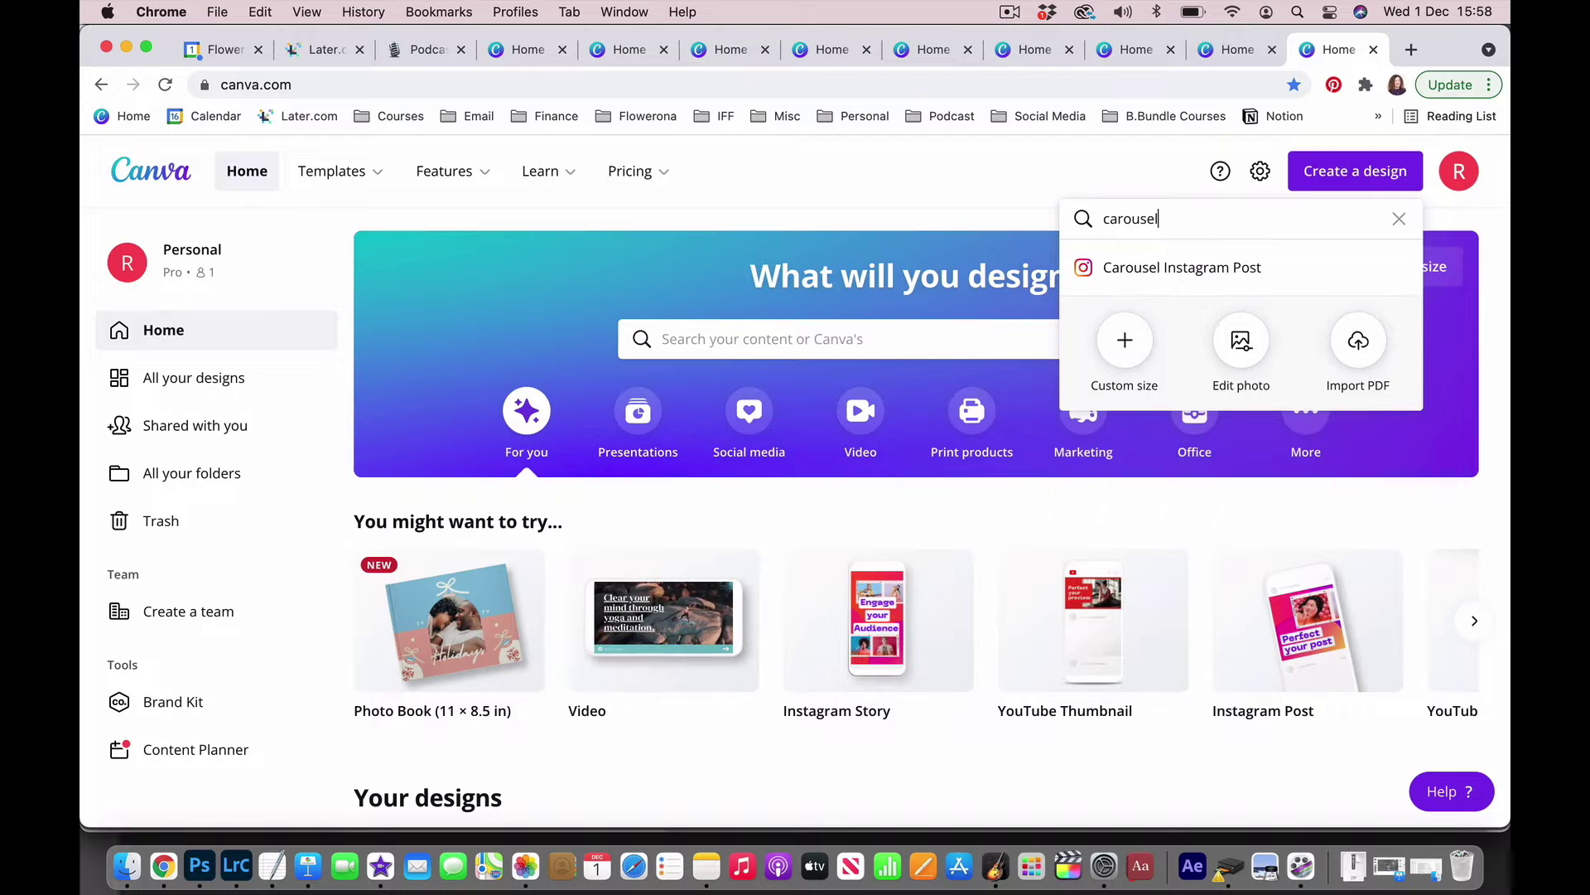
{"action": "left_click", "coordinate": [1208, 274]}
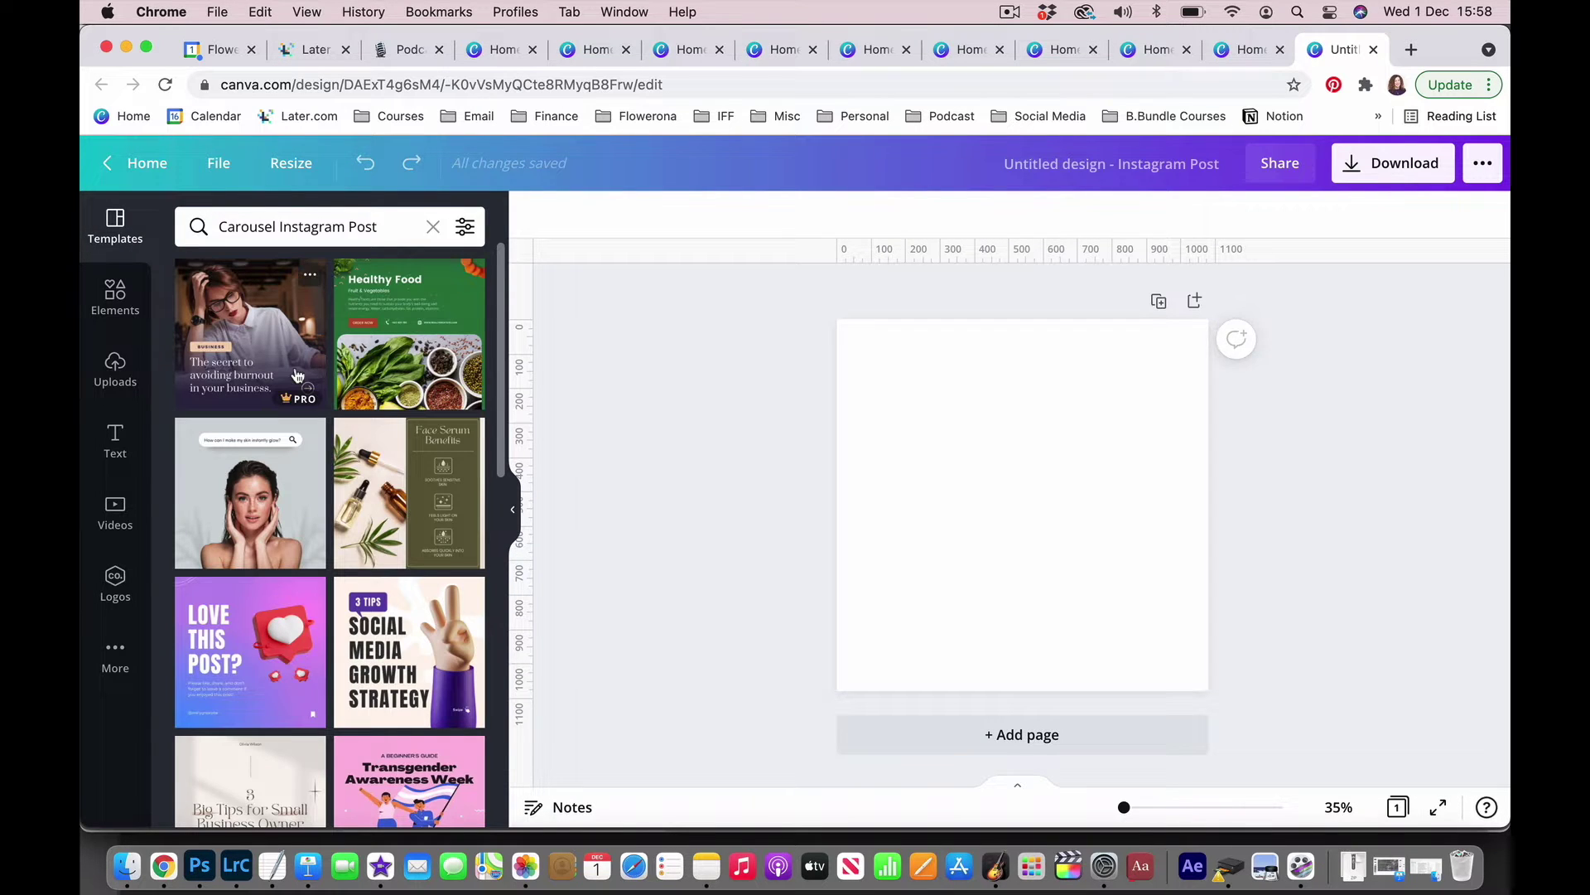
{"action": "scroll", "coordinate": [298, 375], "scroll_direction": "down", "scroll_amount": 5}
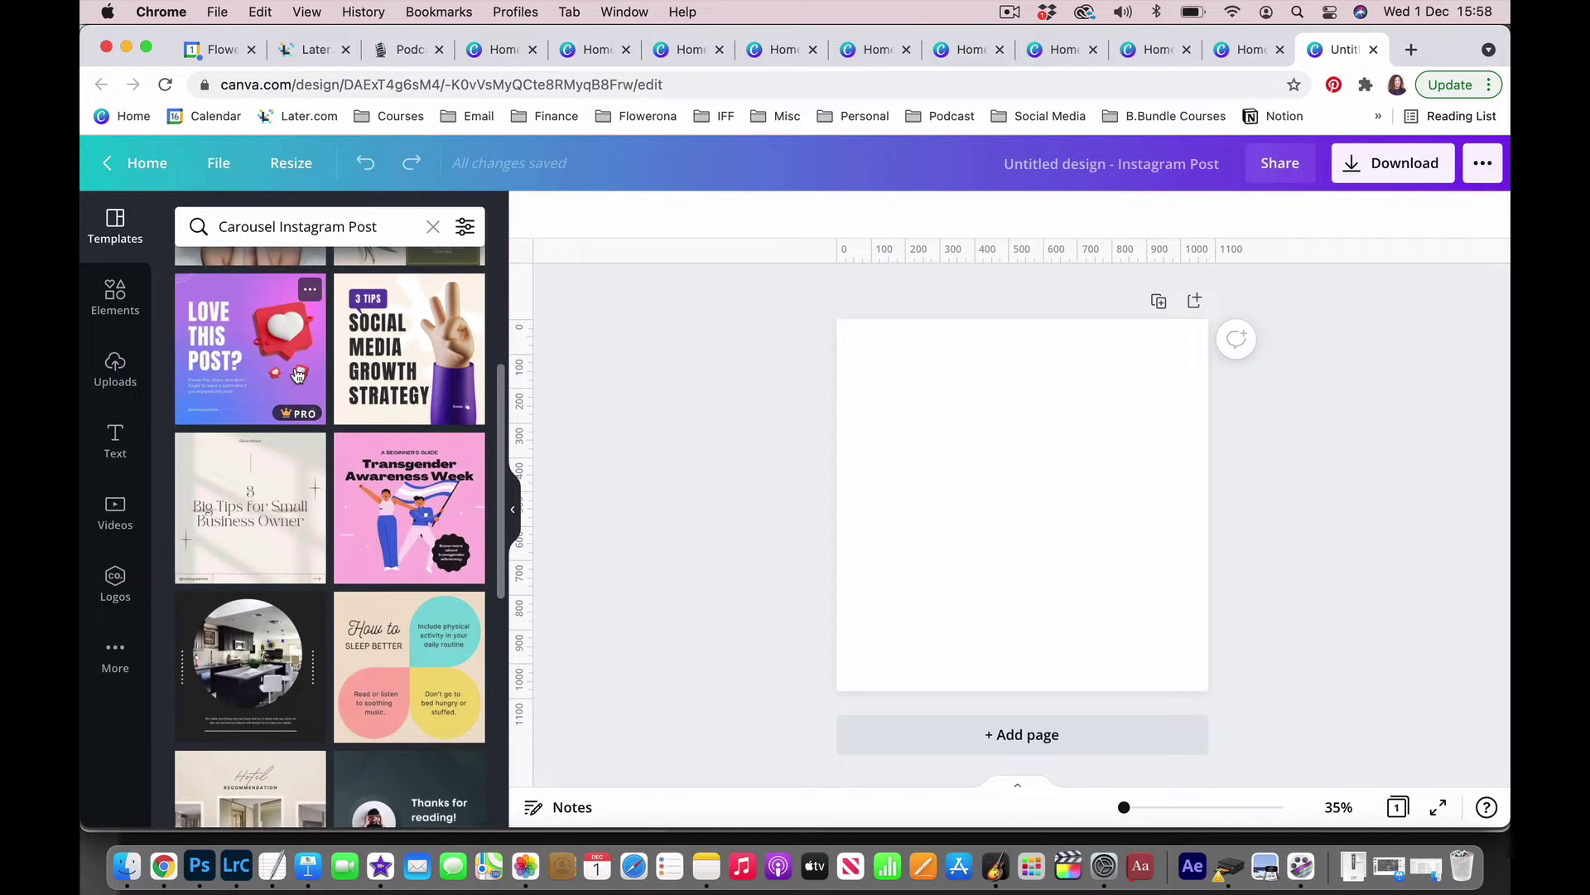
{"action": "scroll", "coordinate": [298, 374], "scroll_direction": "down", "scroll_amount": 2}
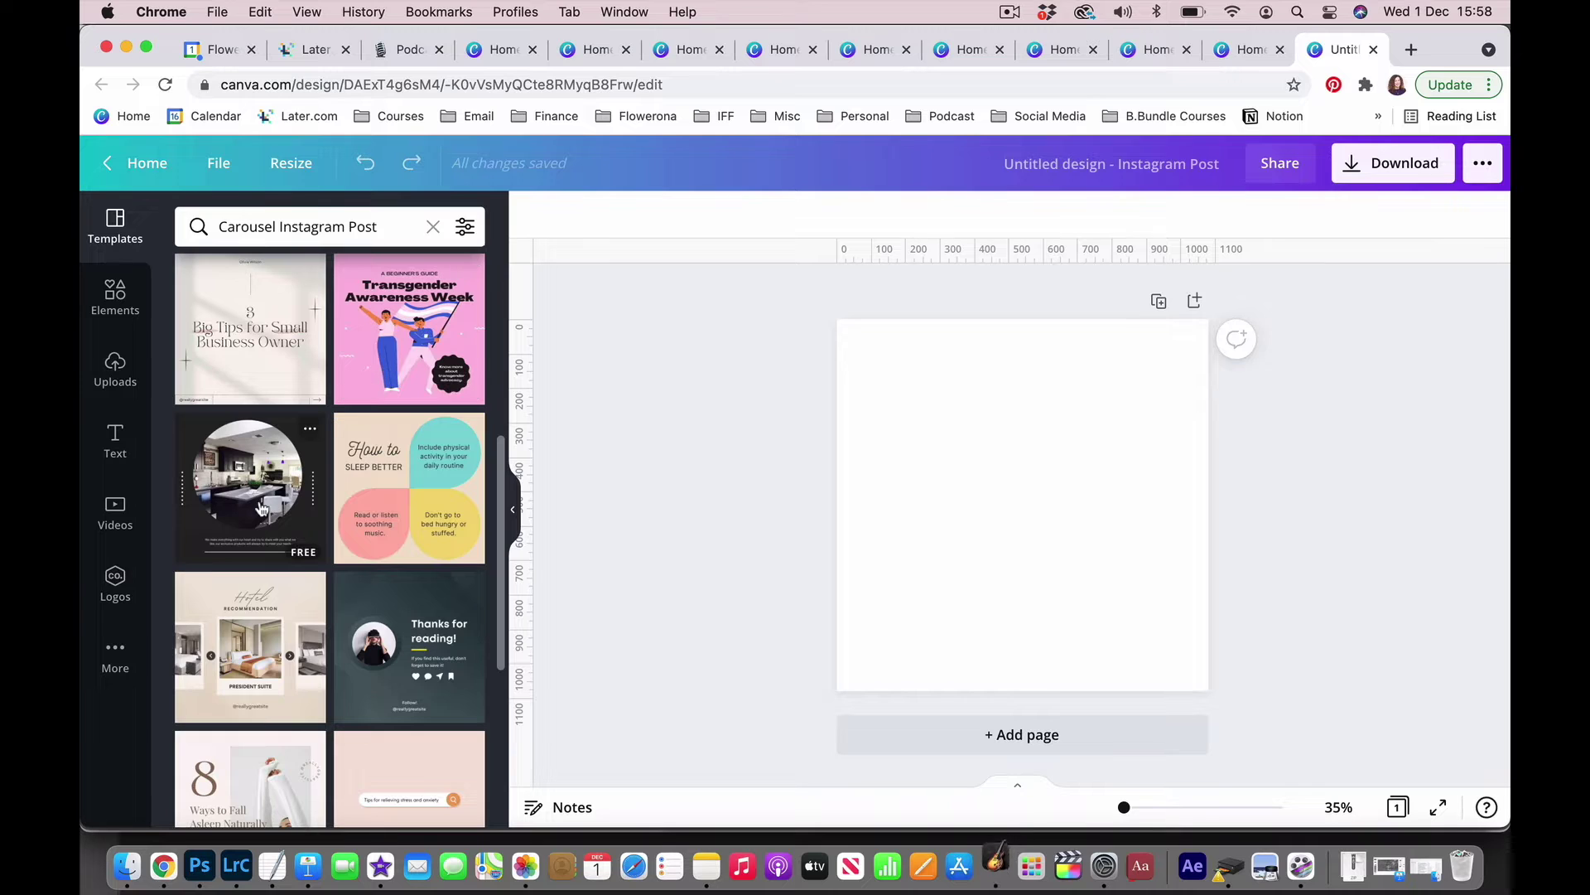
{"action": "scroll", "coordinate": [261, 508], "scroll_direction": "down", "scroll_amount": 2}
{"action": "scroll", "coordinate": [263, 505], "scroll_direction": "up", "scroll_amount": 4}
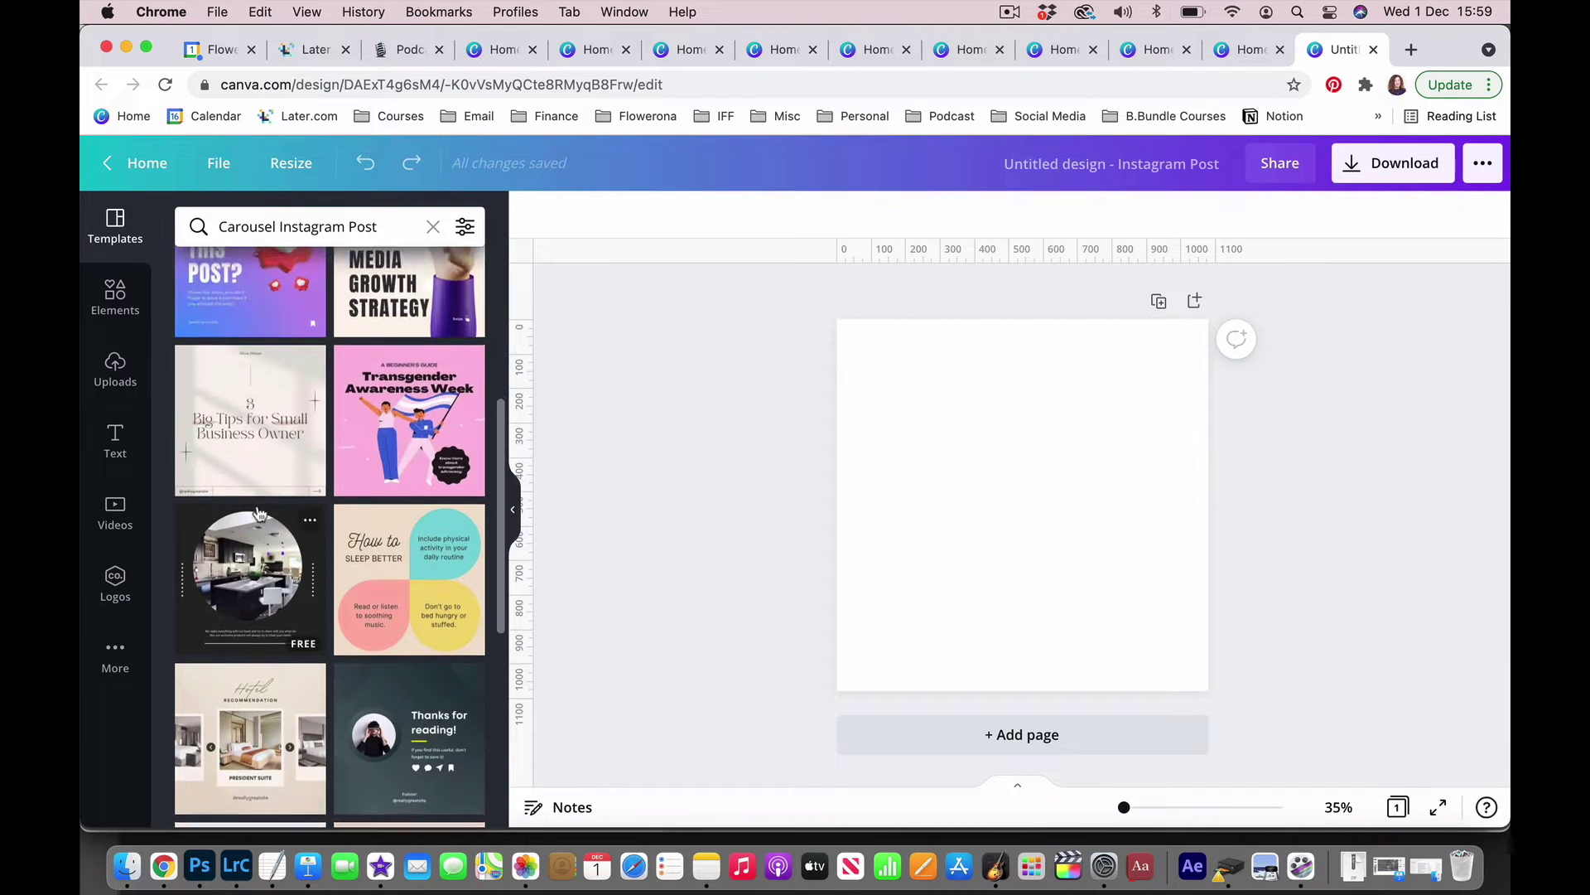
Step: Apply all 5 pages of the Big Tips for Small Business template to the design
{"action": "left_click", "coordinate": [266, 469]}
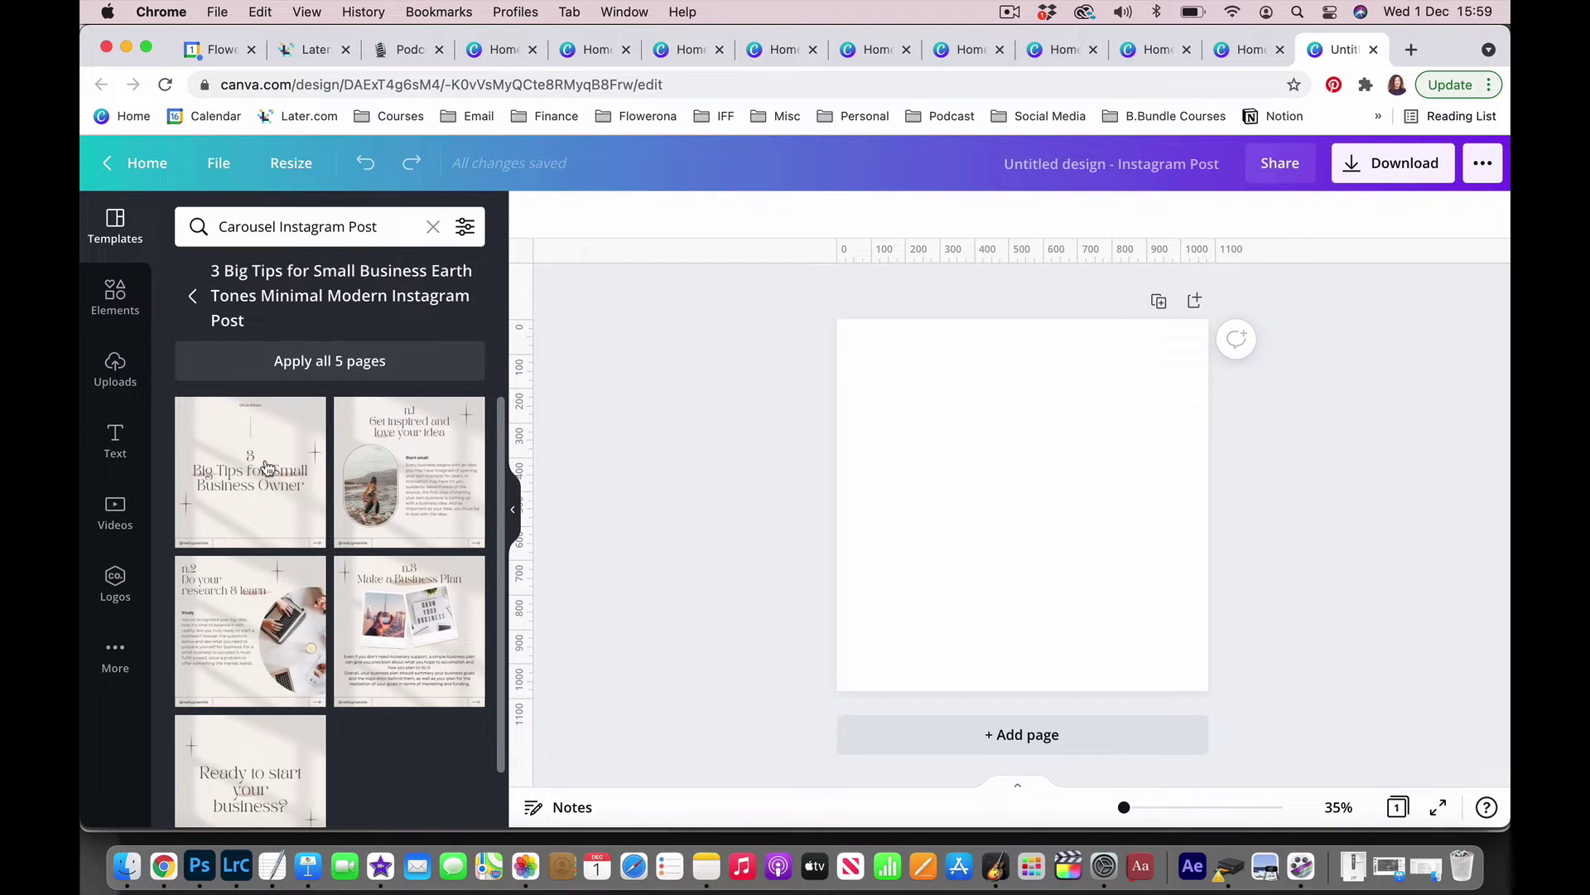
{"action": "left_click", "coordinate": [322, 365]}
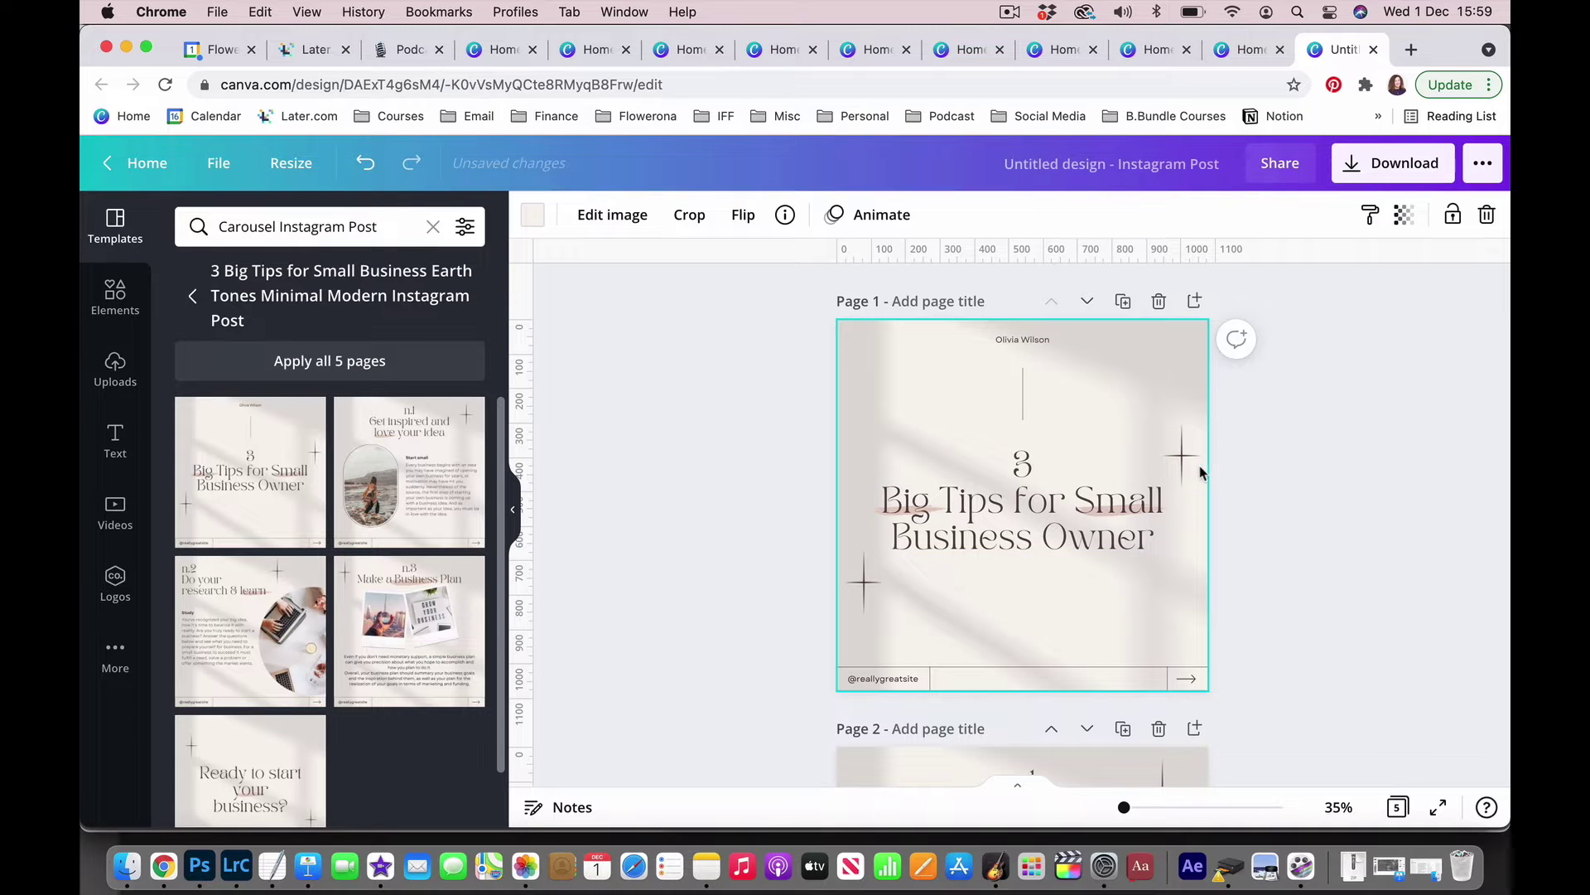
{"action": "scroll", "coordinate": [1201, 472], "scroll_direction": "down", "scroll_amount": 3}
{"action": "scroll", "coordinate": [1201, 472], "scroll_direction": "down", "scroll_amount": 12}
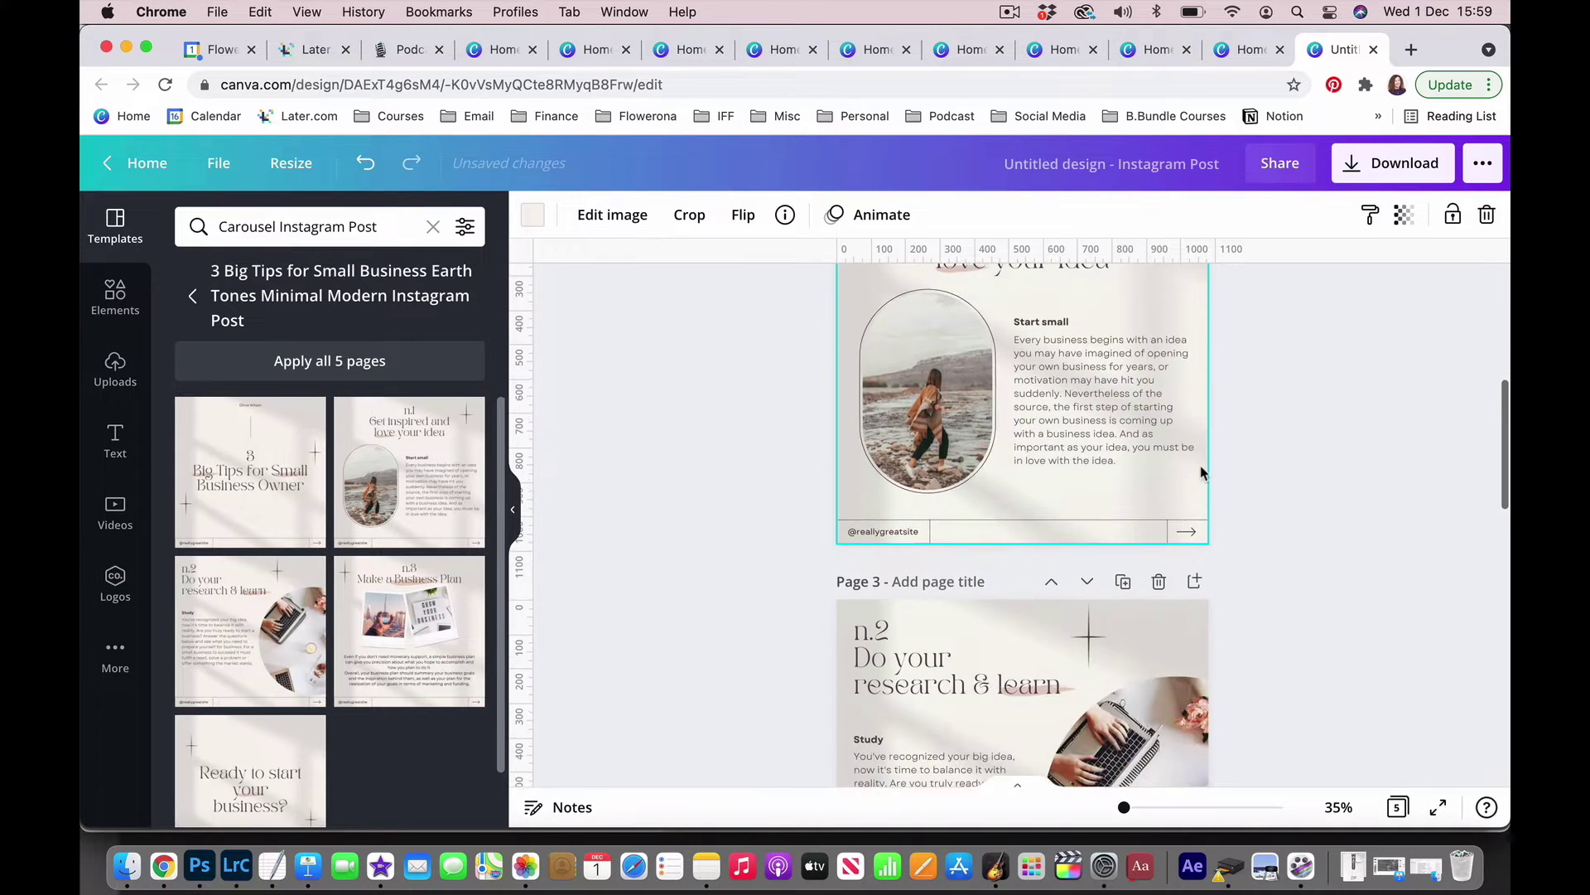
{"action": "scroll", "coordinate": [1200, 465], "scroll_direction": "down", "scroll_amount": 5}
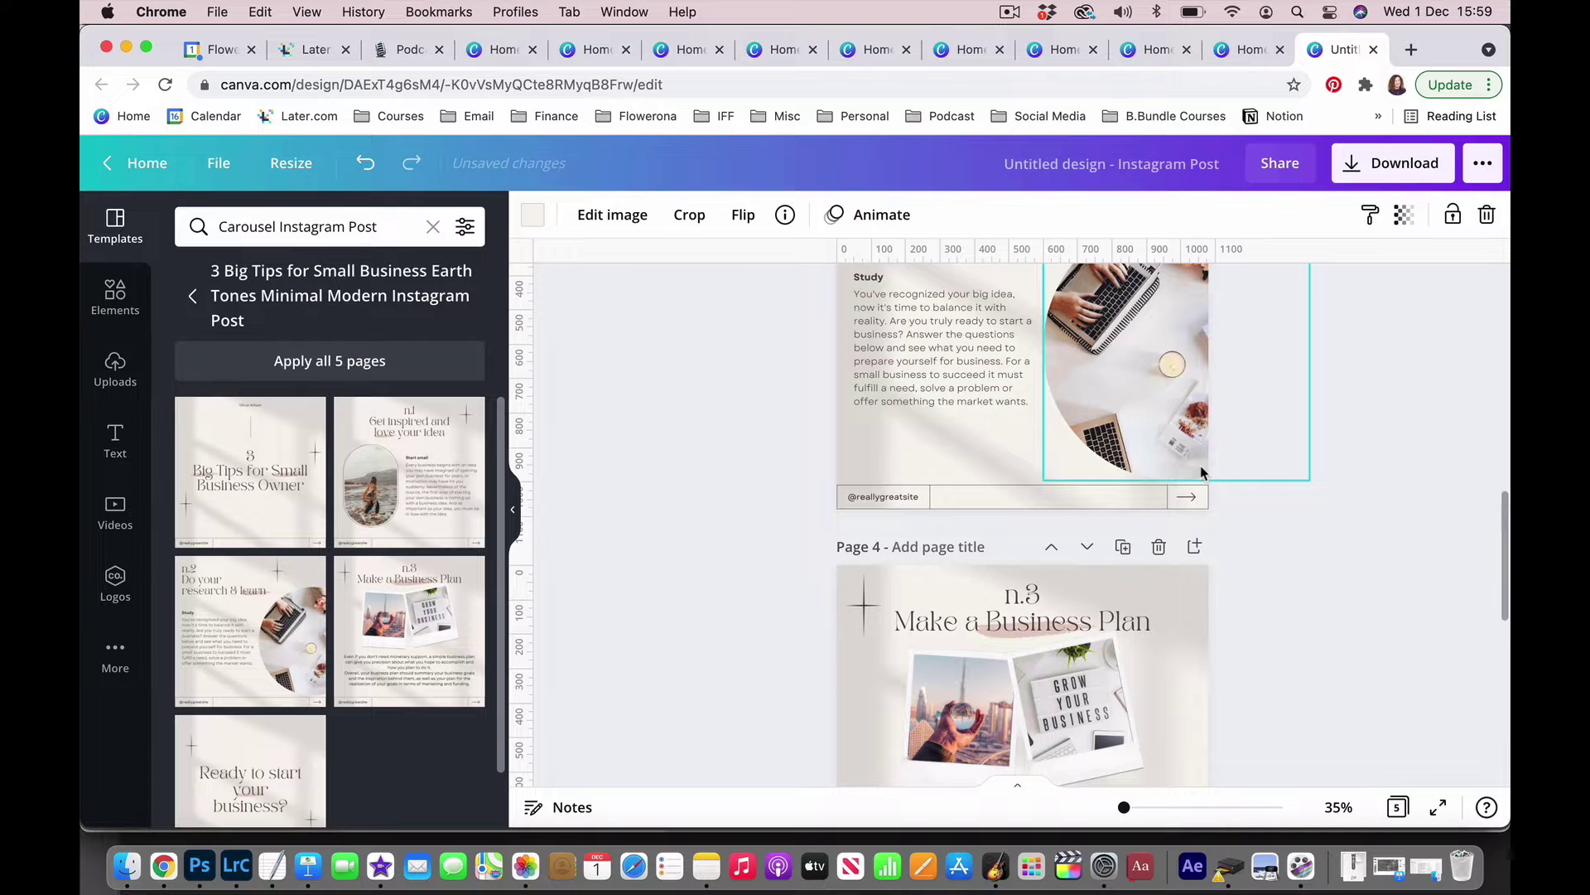
{"action": "scroll", "coordinate": [1201, 472], "scroll_direction": "down", "scroll_amount": 7}
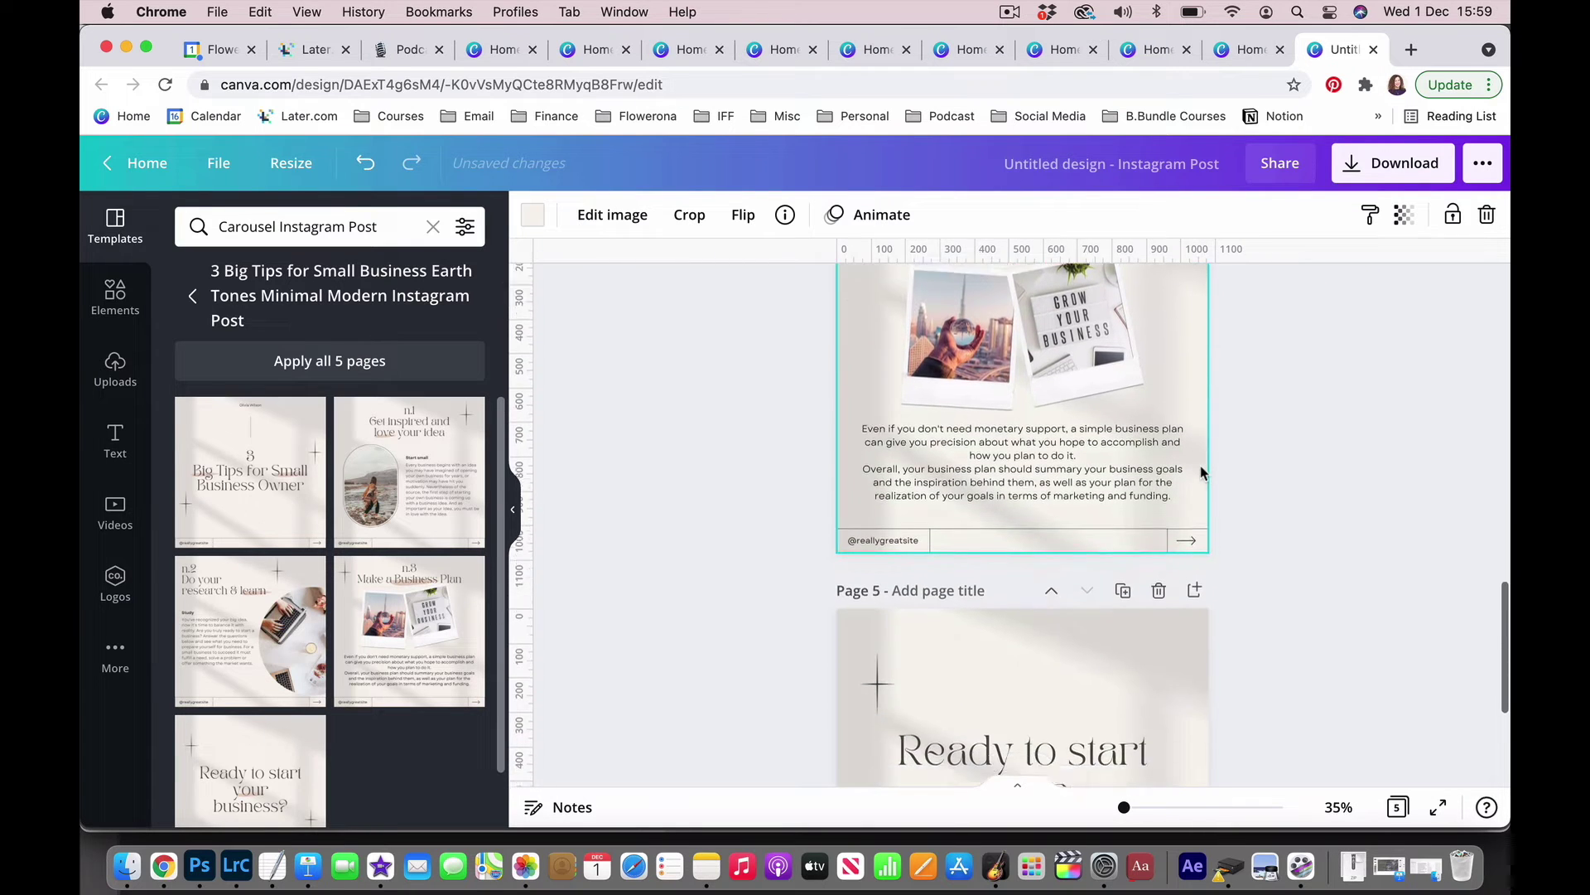
{"action": "scroll", "coordinate": [1201, 472], "scroll_direction": "up", "scroll_amount": 15}
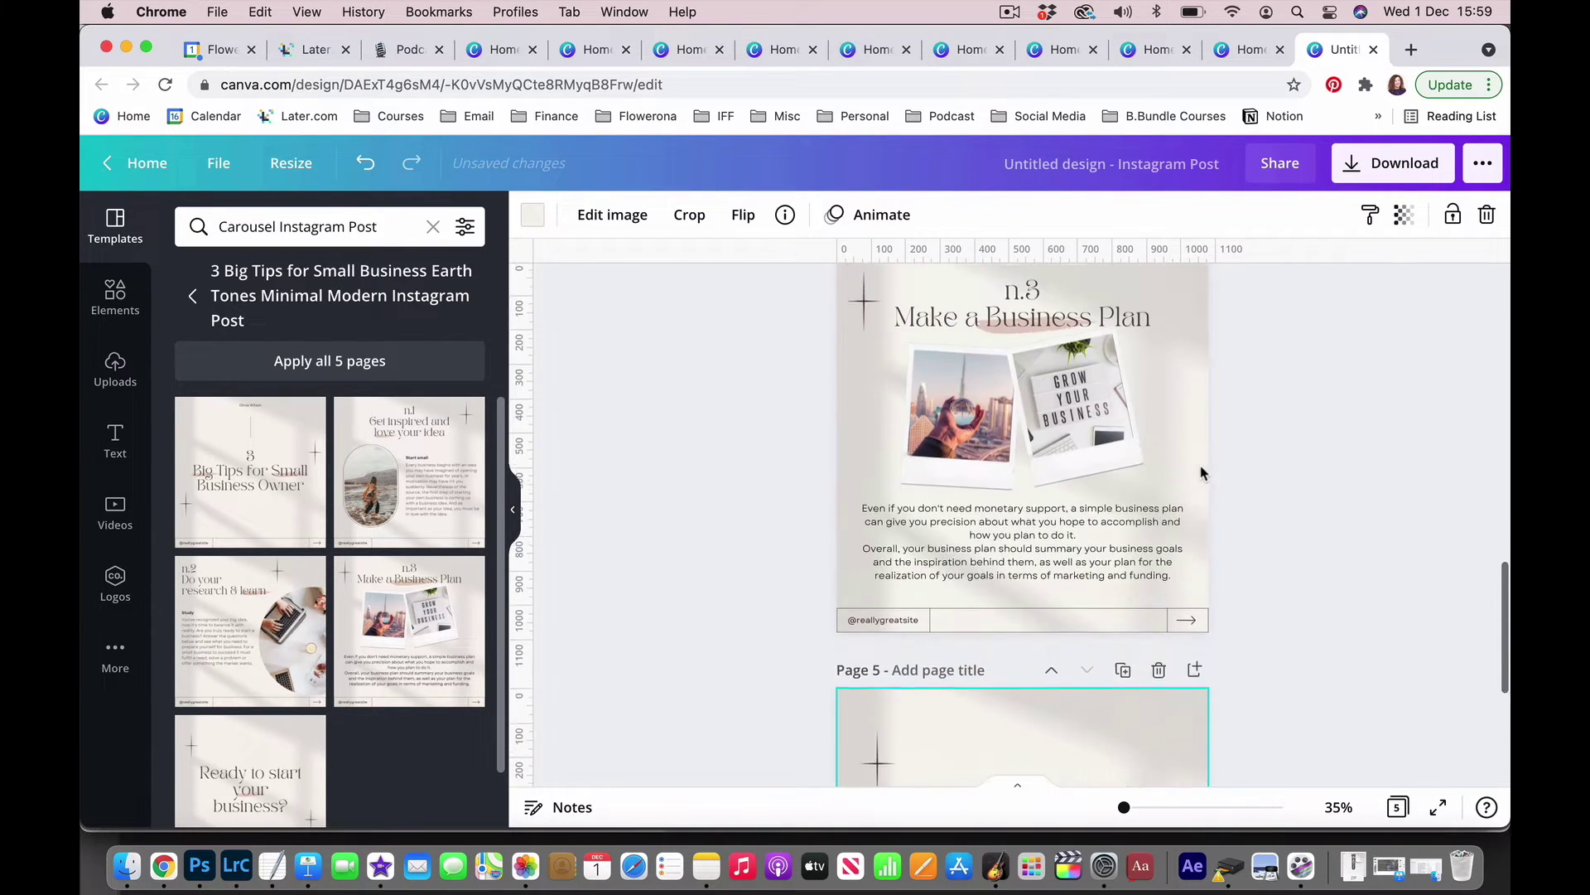
{"action": "scroll", "coordinate": [1200, 466], "scroll_direction": "up", "scroll_amount": 2}
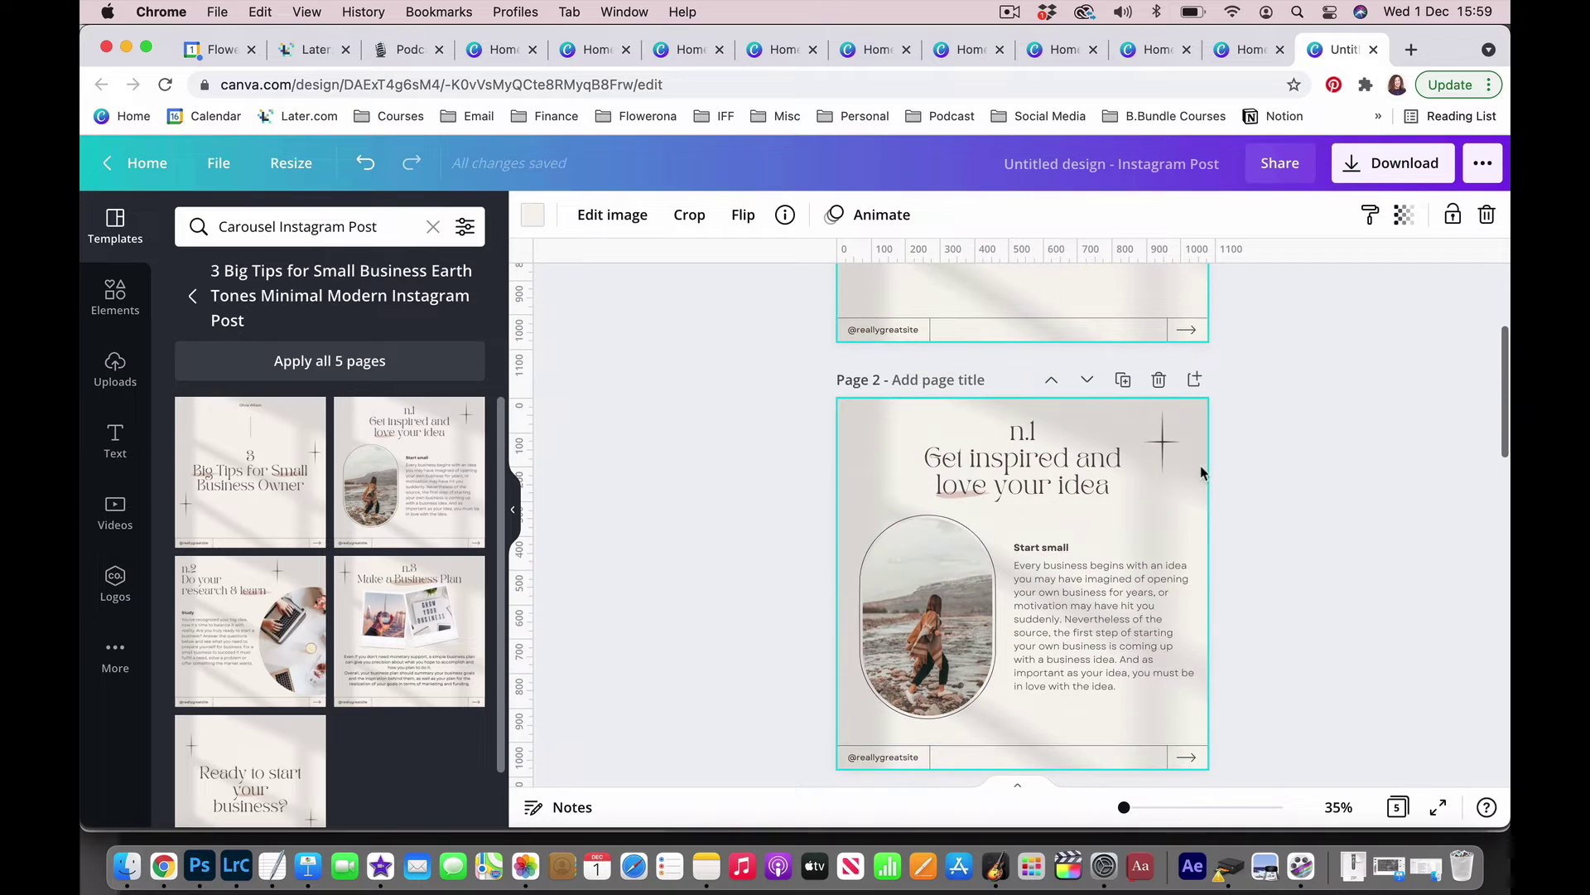
Step: Duplicate the Get inspired page and move the copy to the last position as page 6
{"action": "left_click", "coordinate": [1124, 381]}
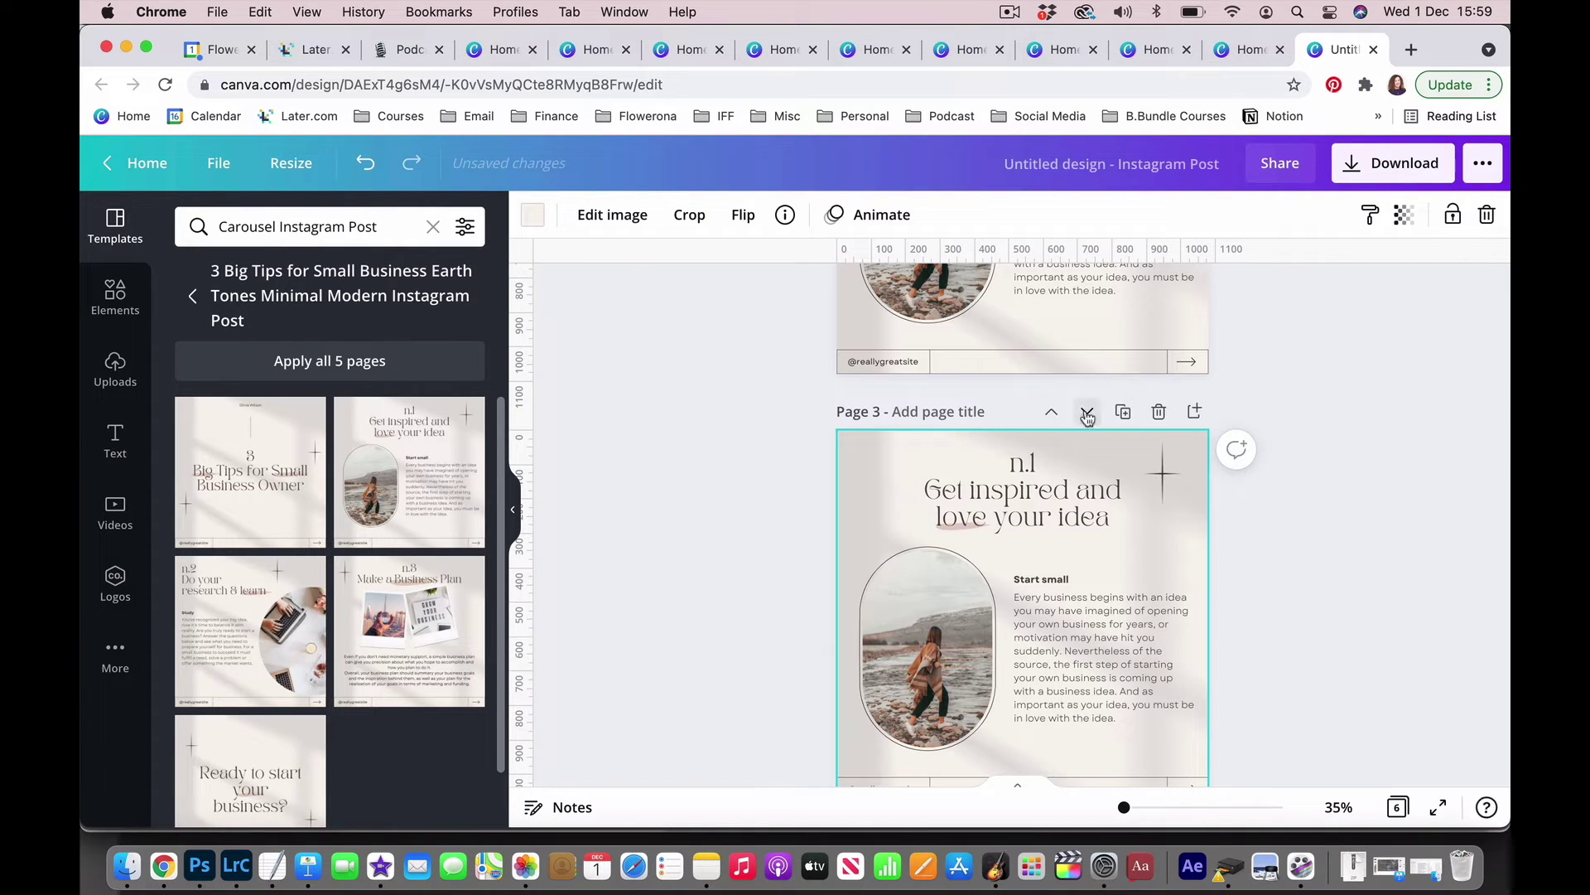
{"action": "left_click", "coordinate": [1087, 413]}
{"action": "left_click", "coordinate": [1087, 414]}
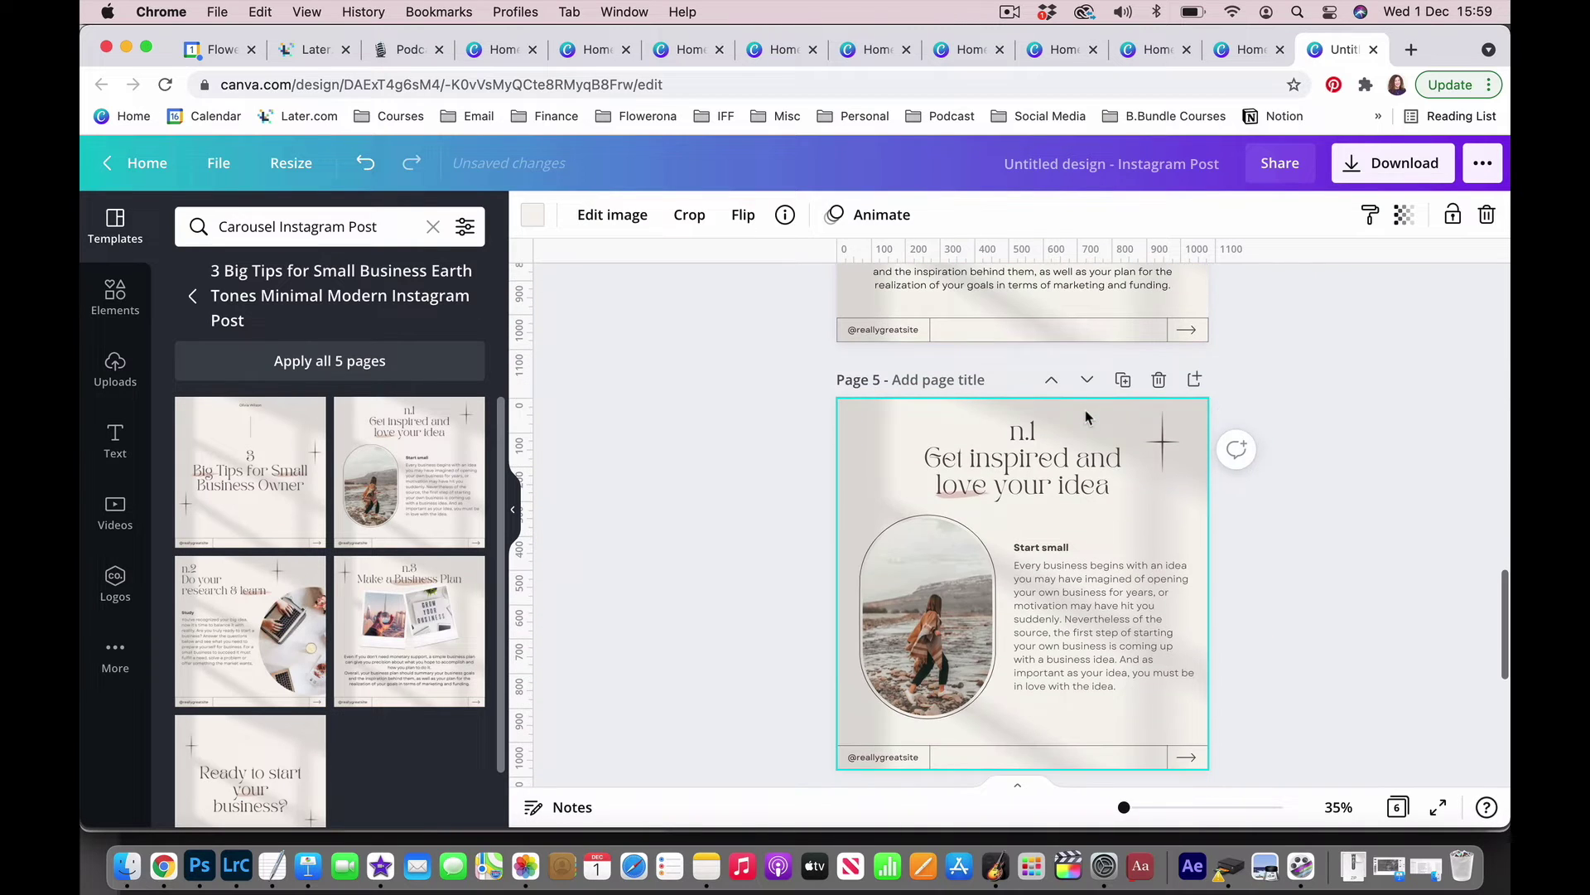
{"action": "left_click", "coordinate": [1087, 378]}
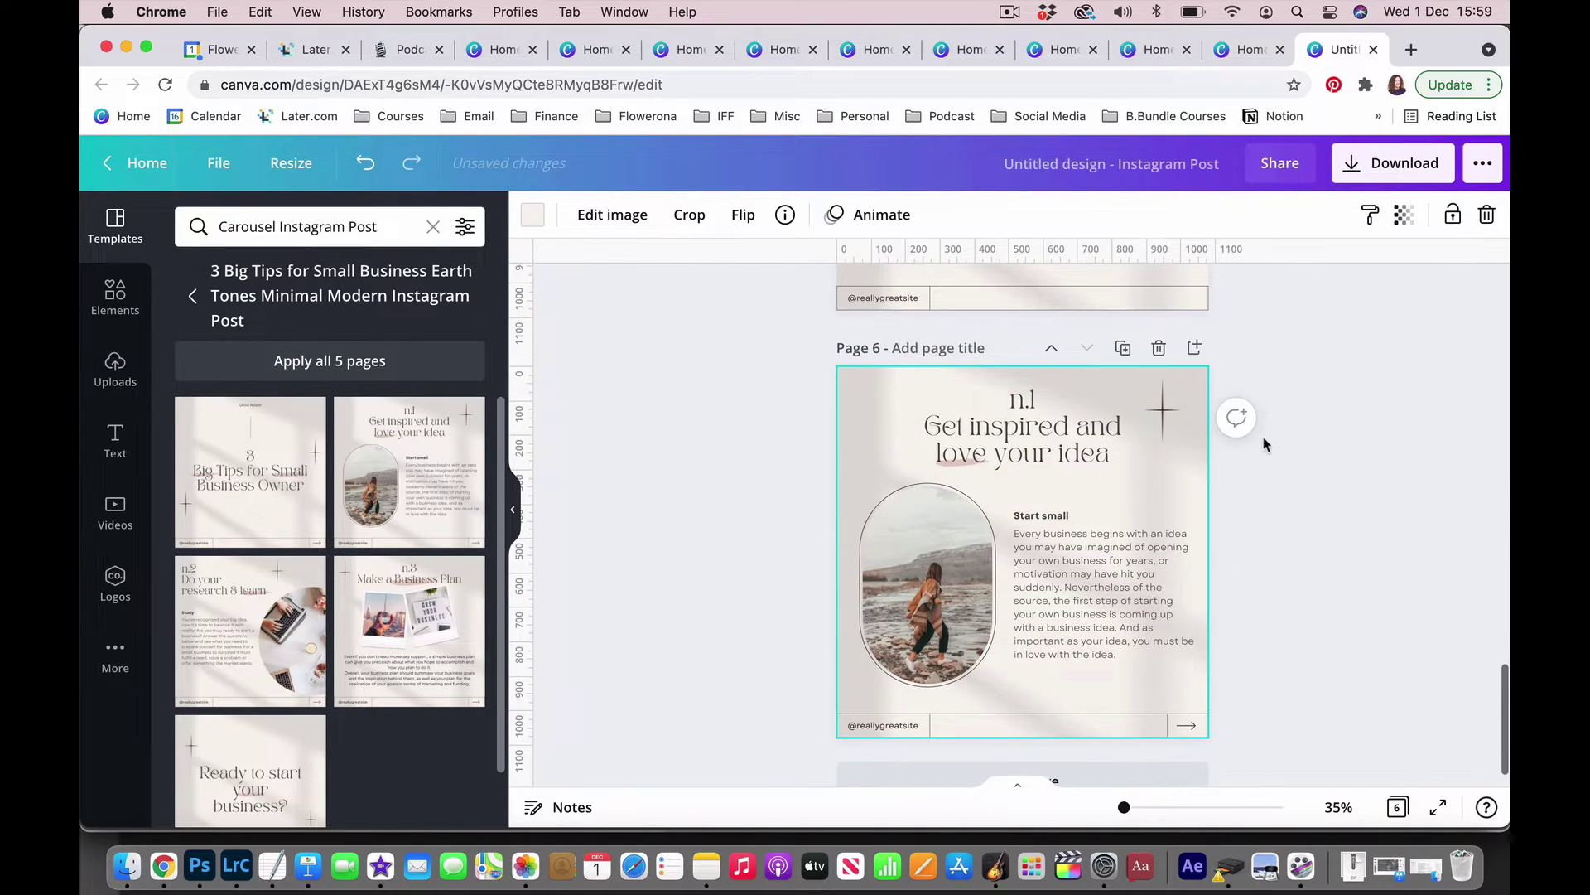
{"action": "scroll", "coordinate": [1265, 445], "scroll_direction": "up", "scroll_amount": 15}
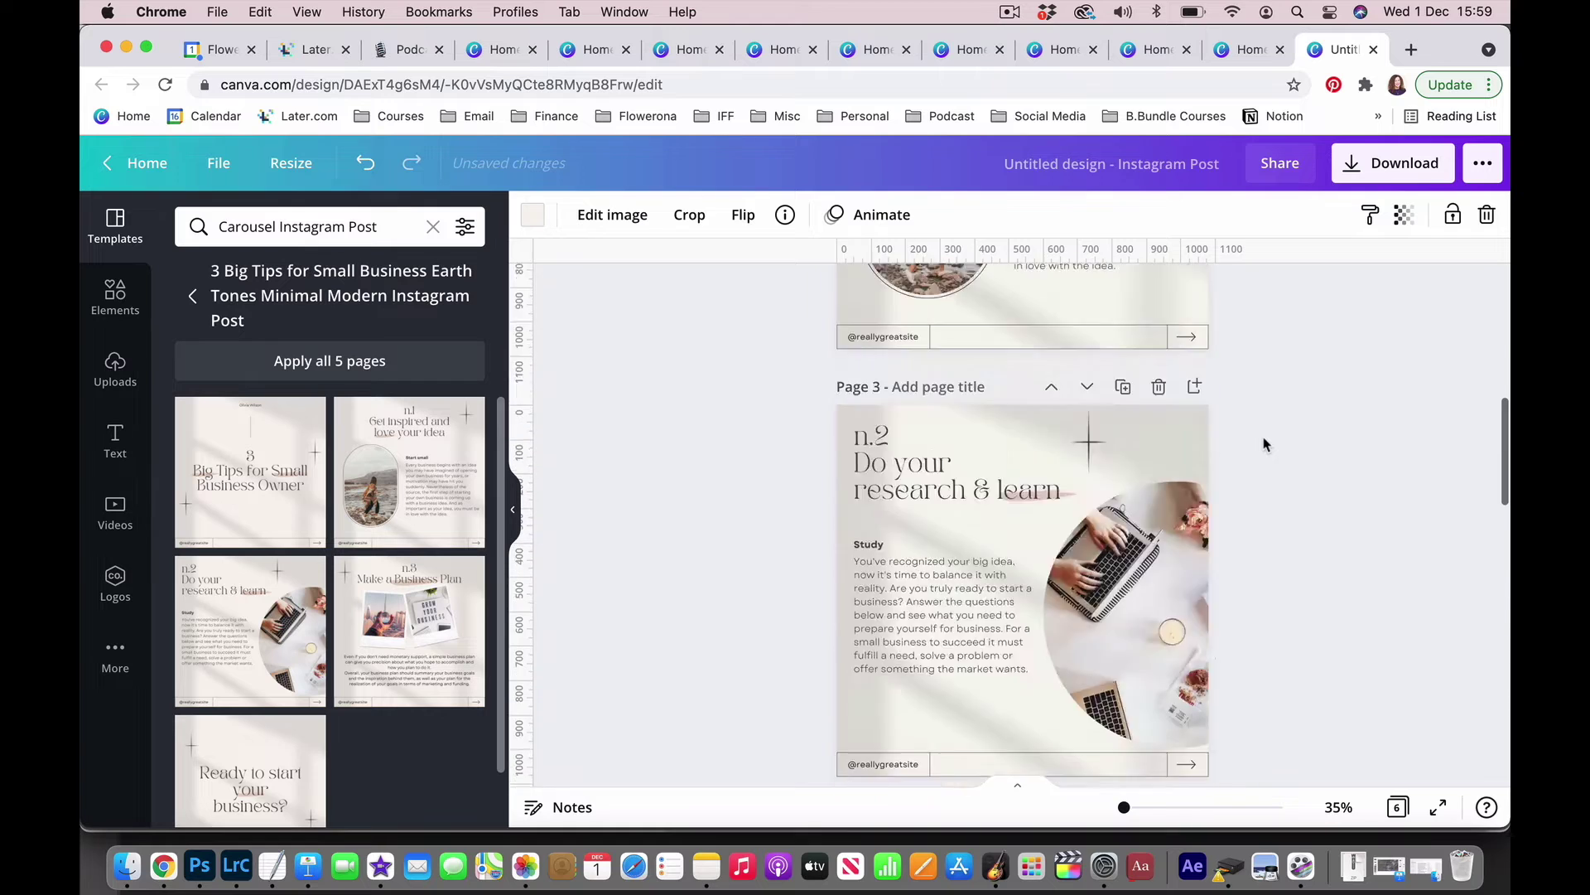
{"action": "scroll", "coordinate": [1264, 445], "scroll_direction": "up", "scroll_amount": 10}
{"action": "left_click", "coordinate": [929, 401]}
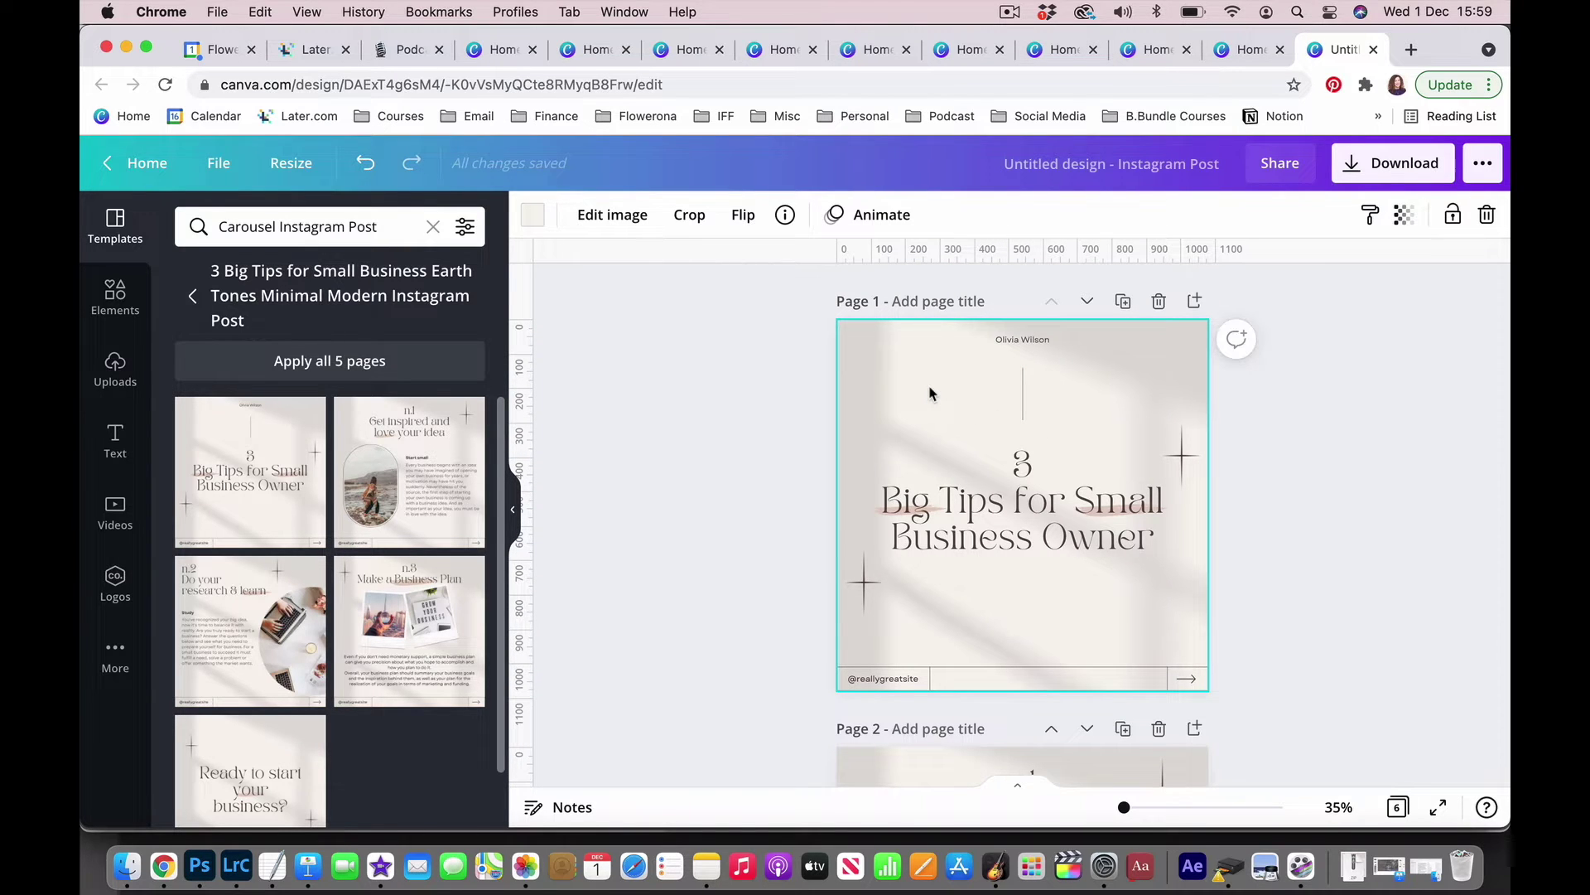
Step: Look at page 1's background colour options, then set the cover title font to TAN Pearl
{"action": "left_click", "coordinate": [535, 217]}
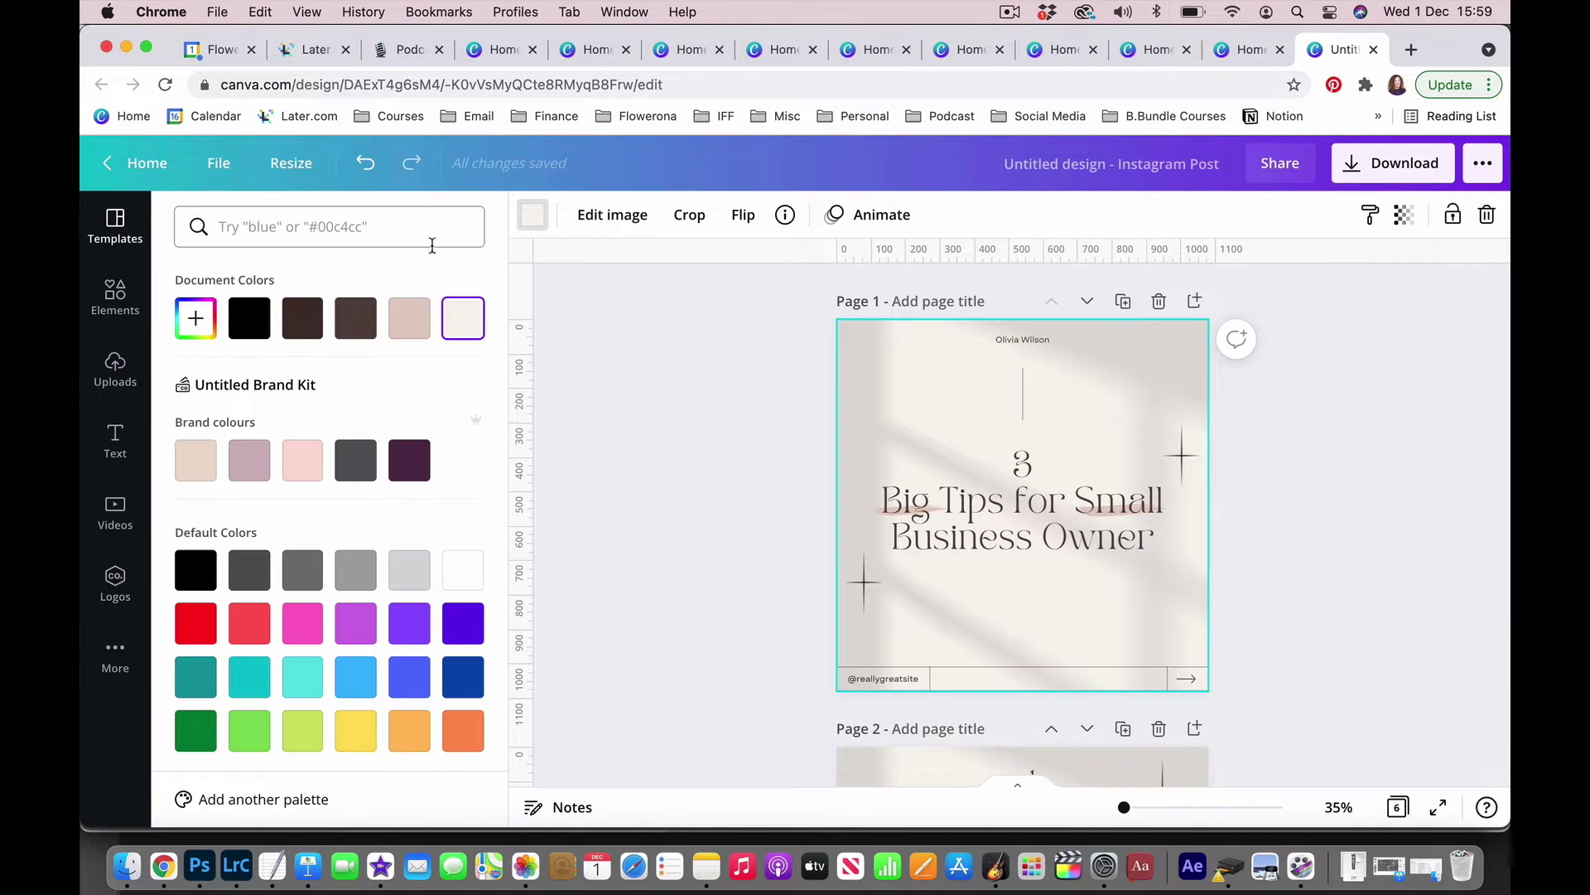
{"action": "left_click", "coordinate": [307, 222]}
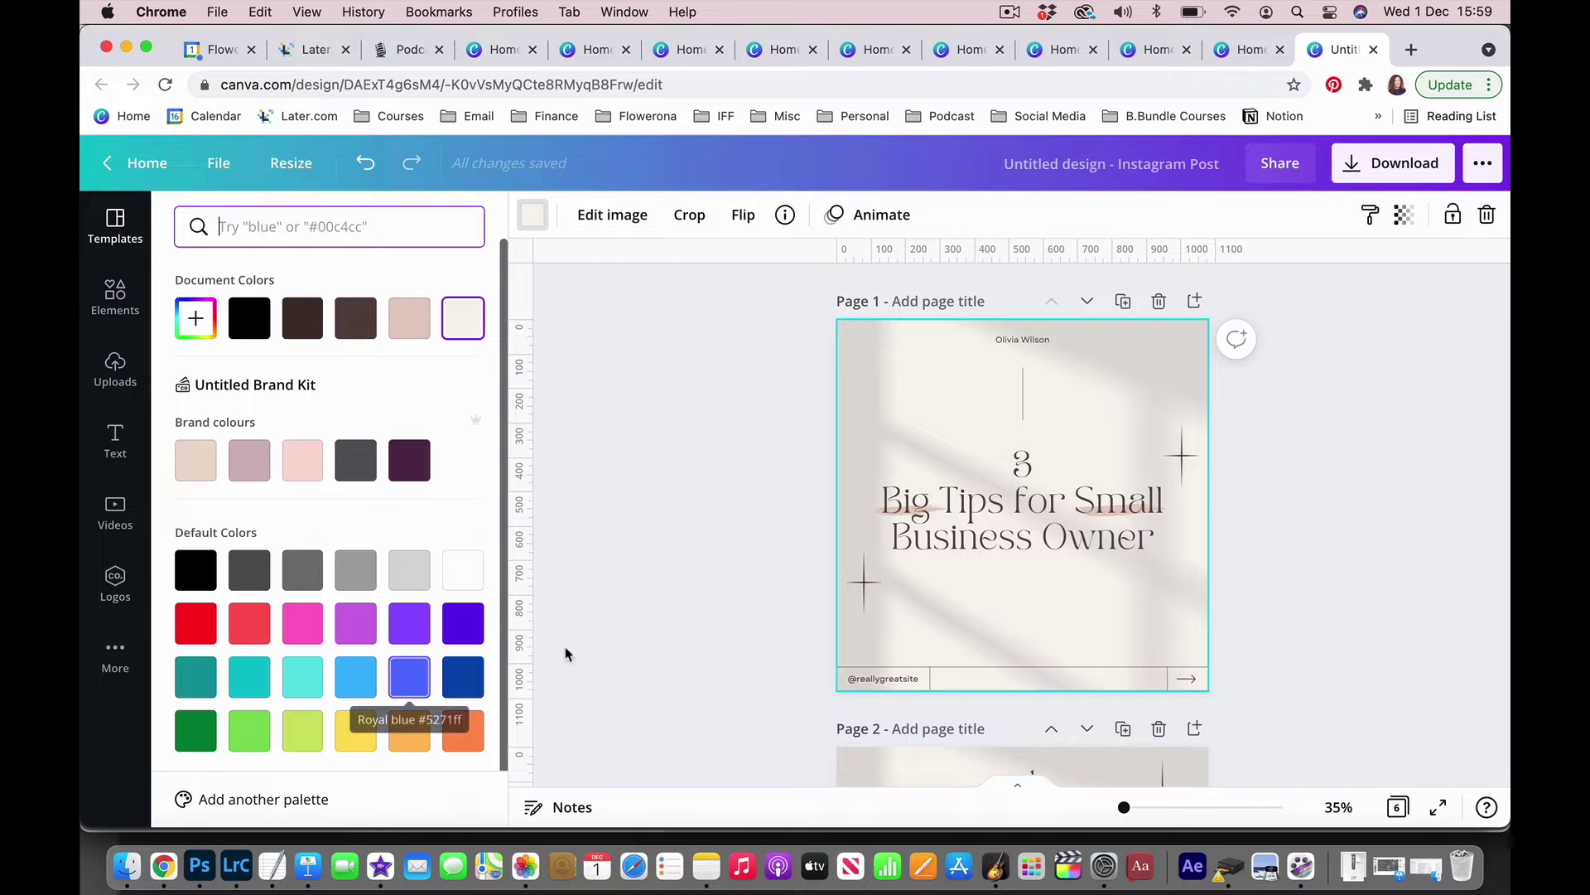
{"action": "left_click", "coordinate": [912, 517]}
{"action": "left_click", "coordinate": [912, 517]}
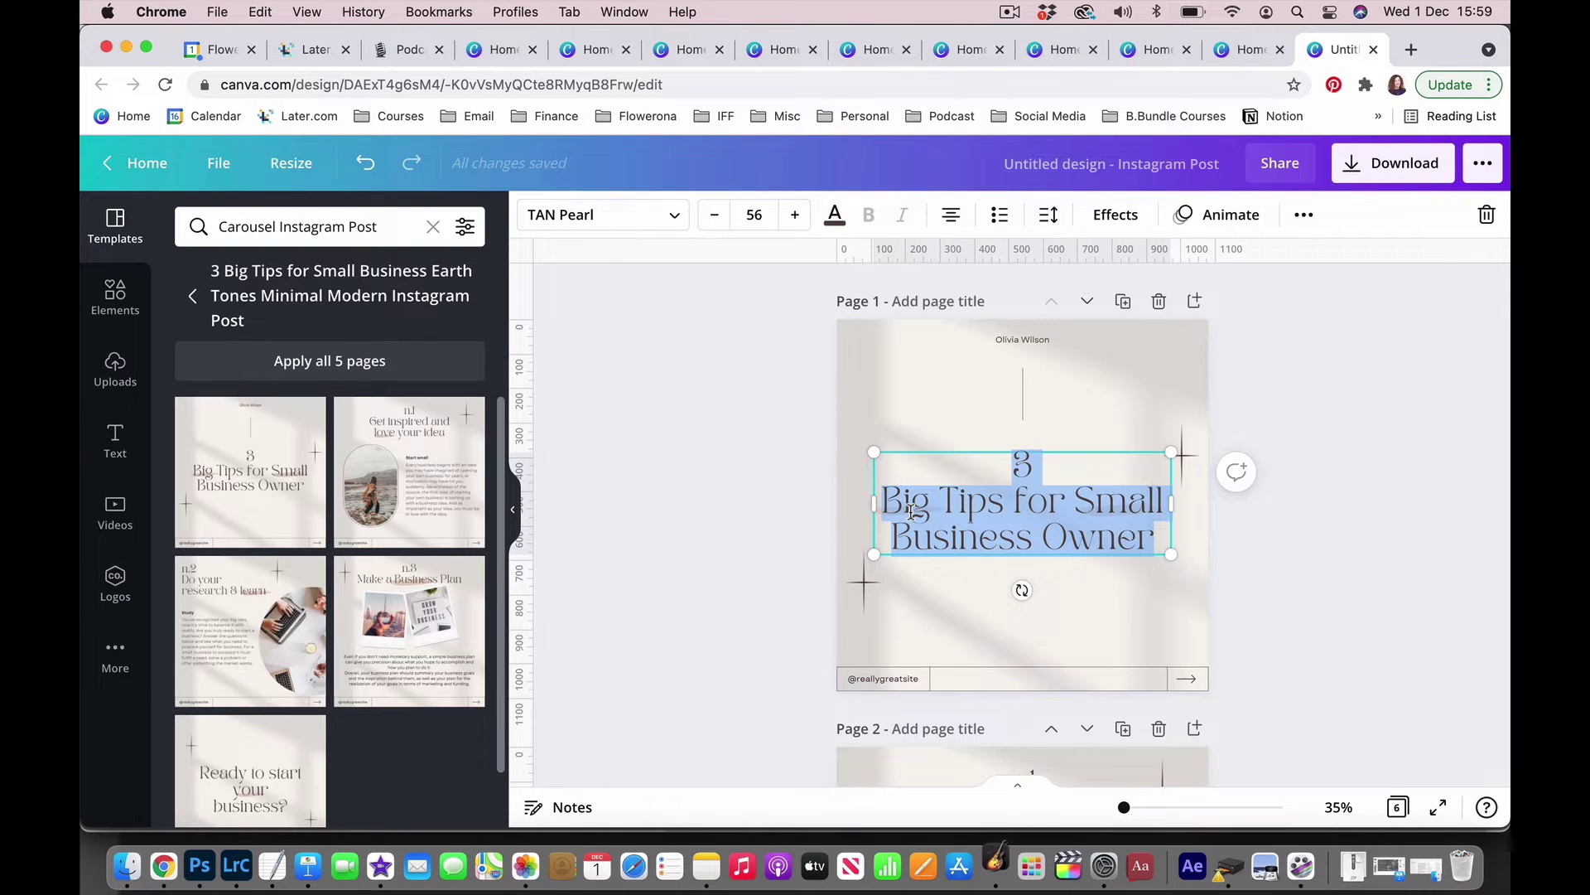
{"action": "left_click", "coordinate": [667, 220]}
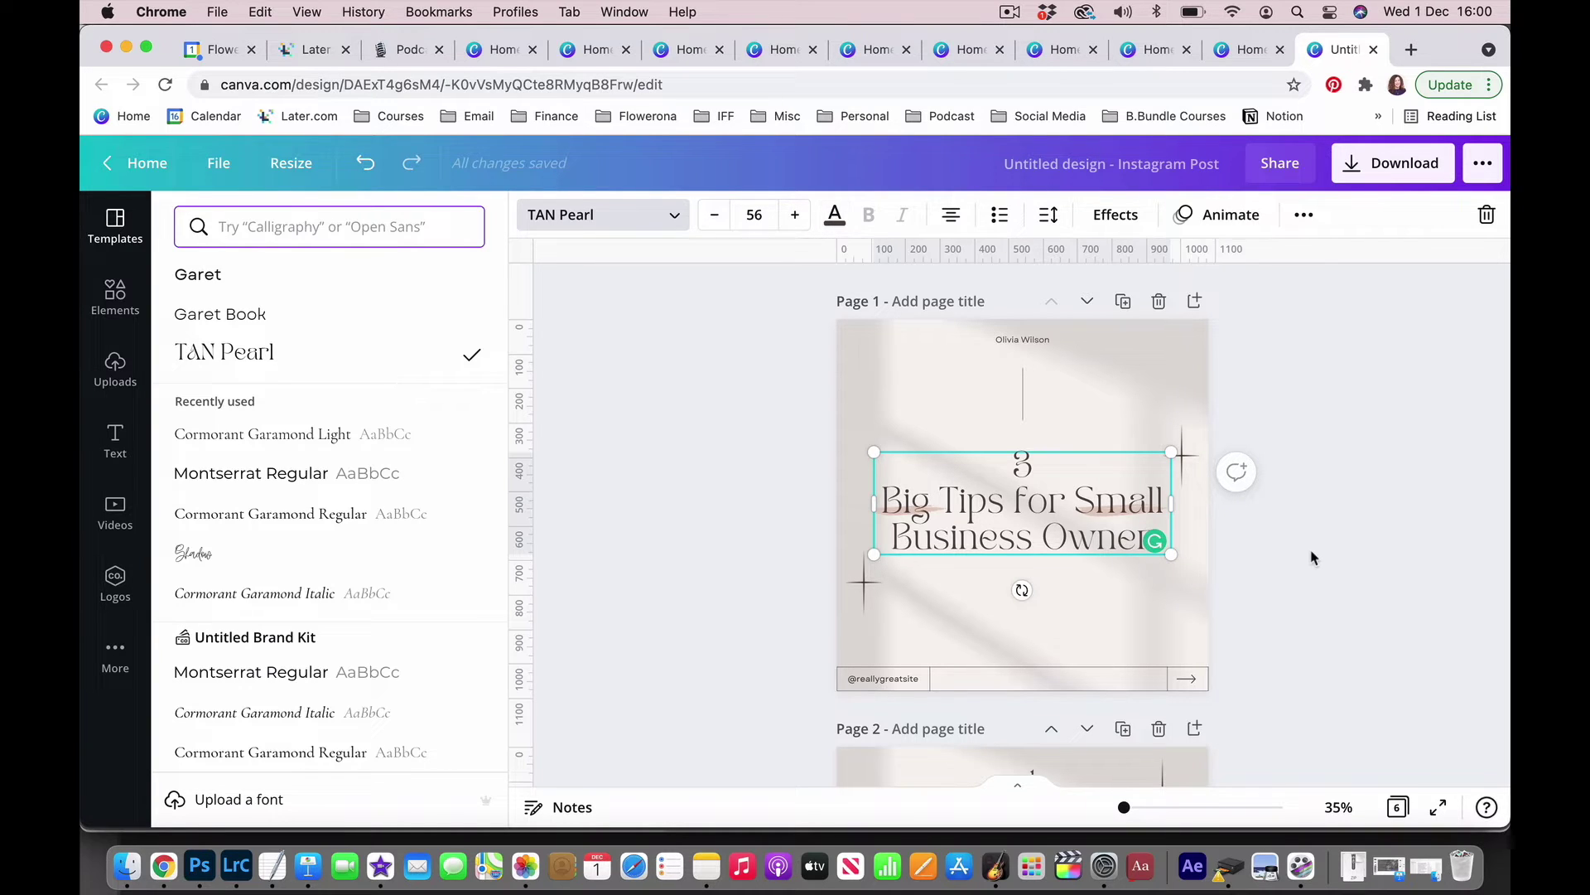
Step: Scroll down to page 2 and show the uploaded images
{"action": "scroll", "coordinate": [1311, 558], "scroll_direction": "down", "scroll_amount": 5}
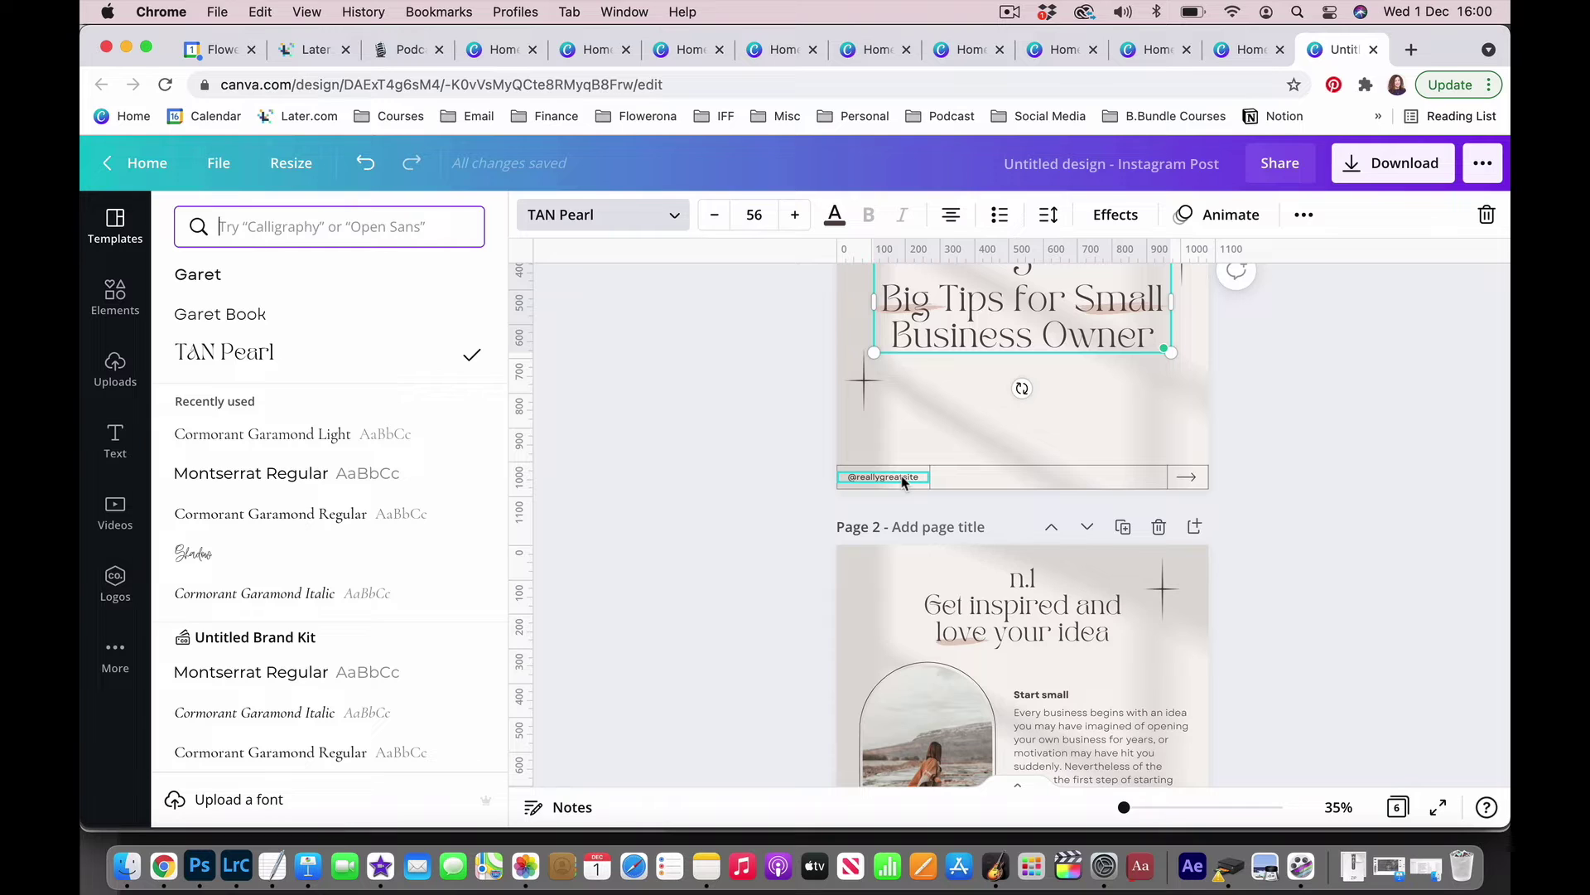
{"action": "scroll", "coordinate": [1232, 478], "scroll_direction": "down", "scroll_amount": 2}
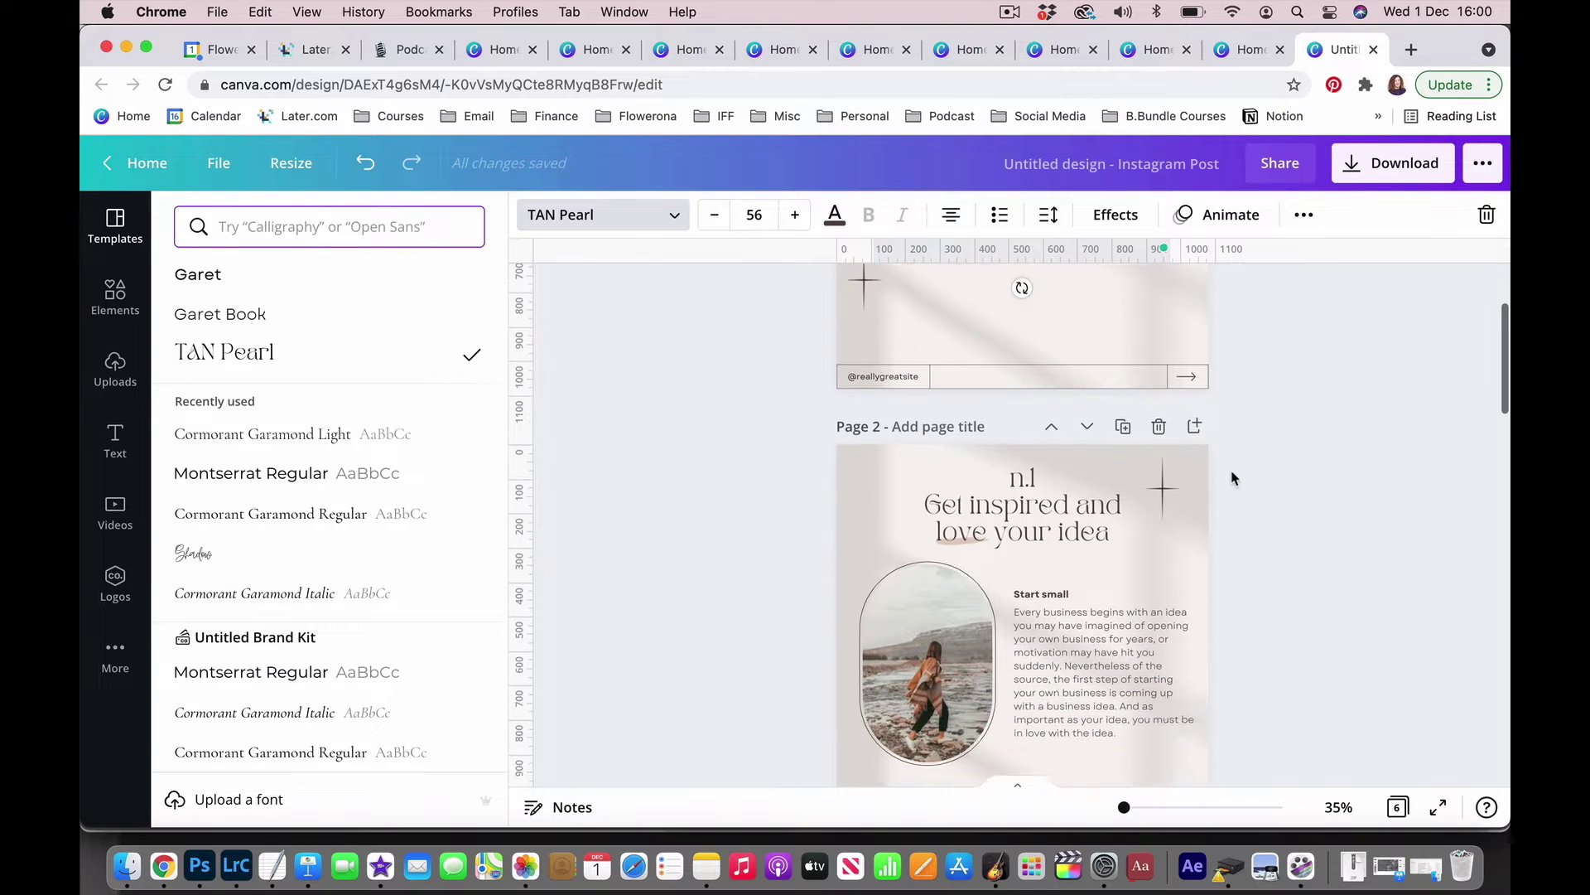
{"action": "scroll", "coordinate": [1232, 478], "scroll_direction": "down", "scroll_amount": 2}
{"action": "scroll", "coordinate": [1232, 478], "scroll_direction": "down", "scroll_amount": 1}
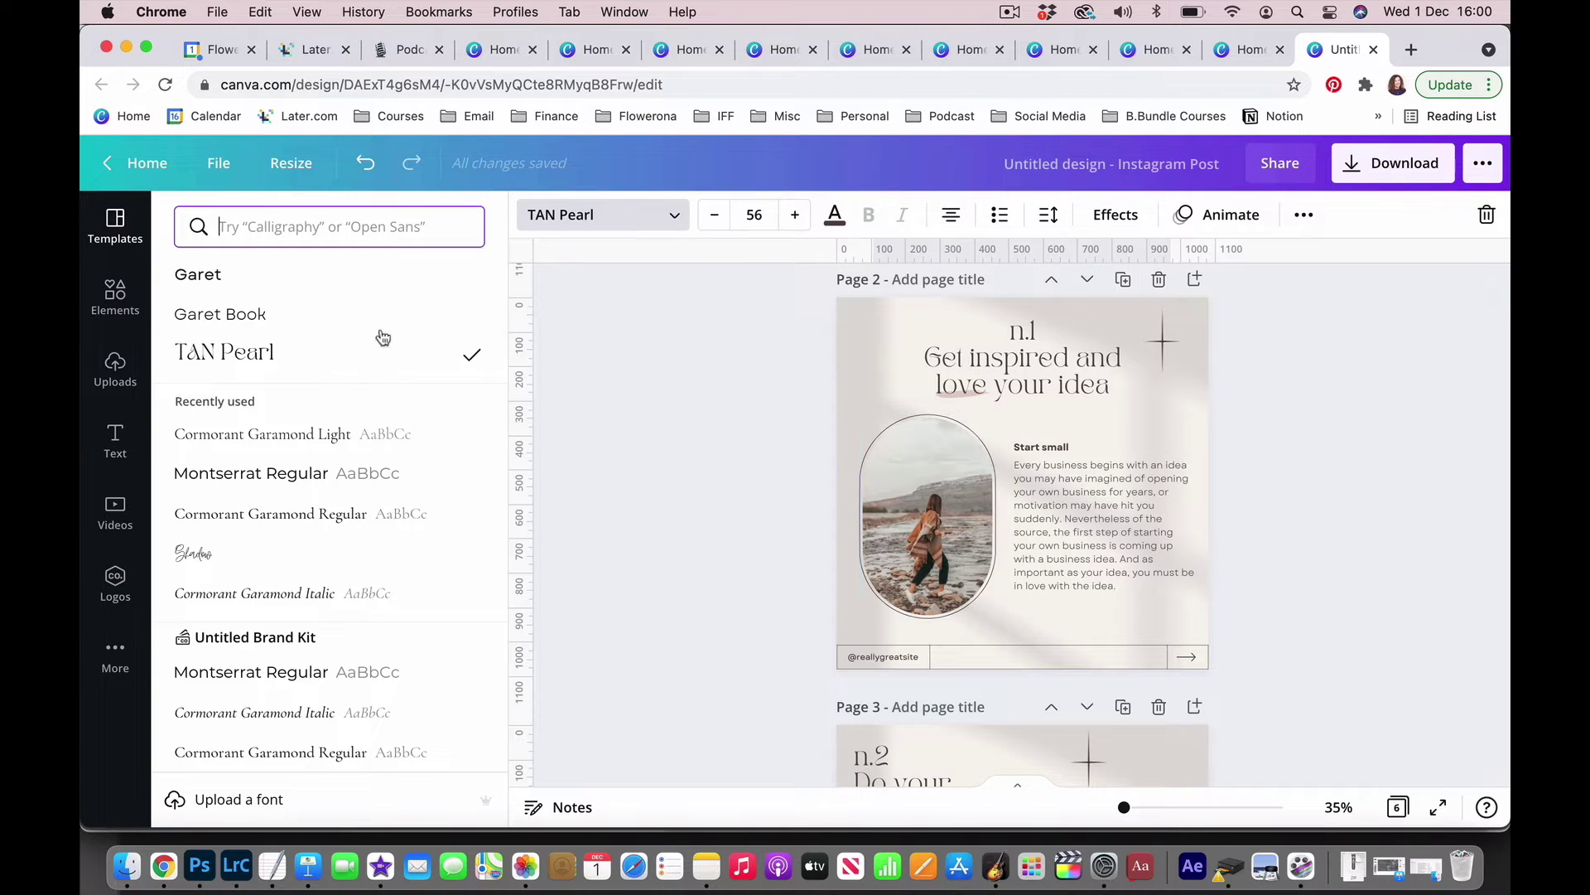
{"action": "left_click", "coordinate": [116, 368]}
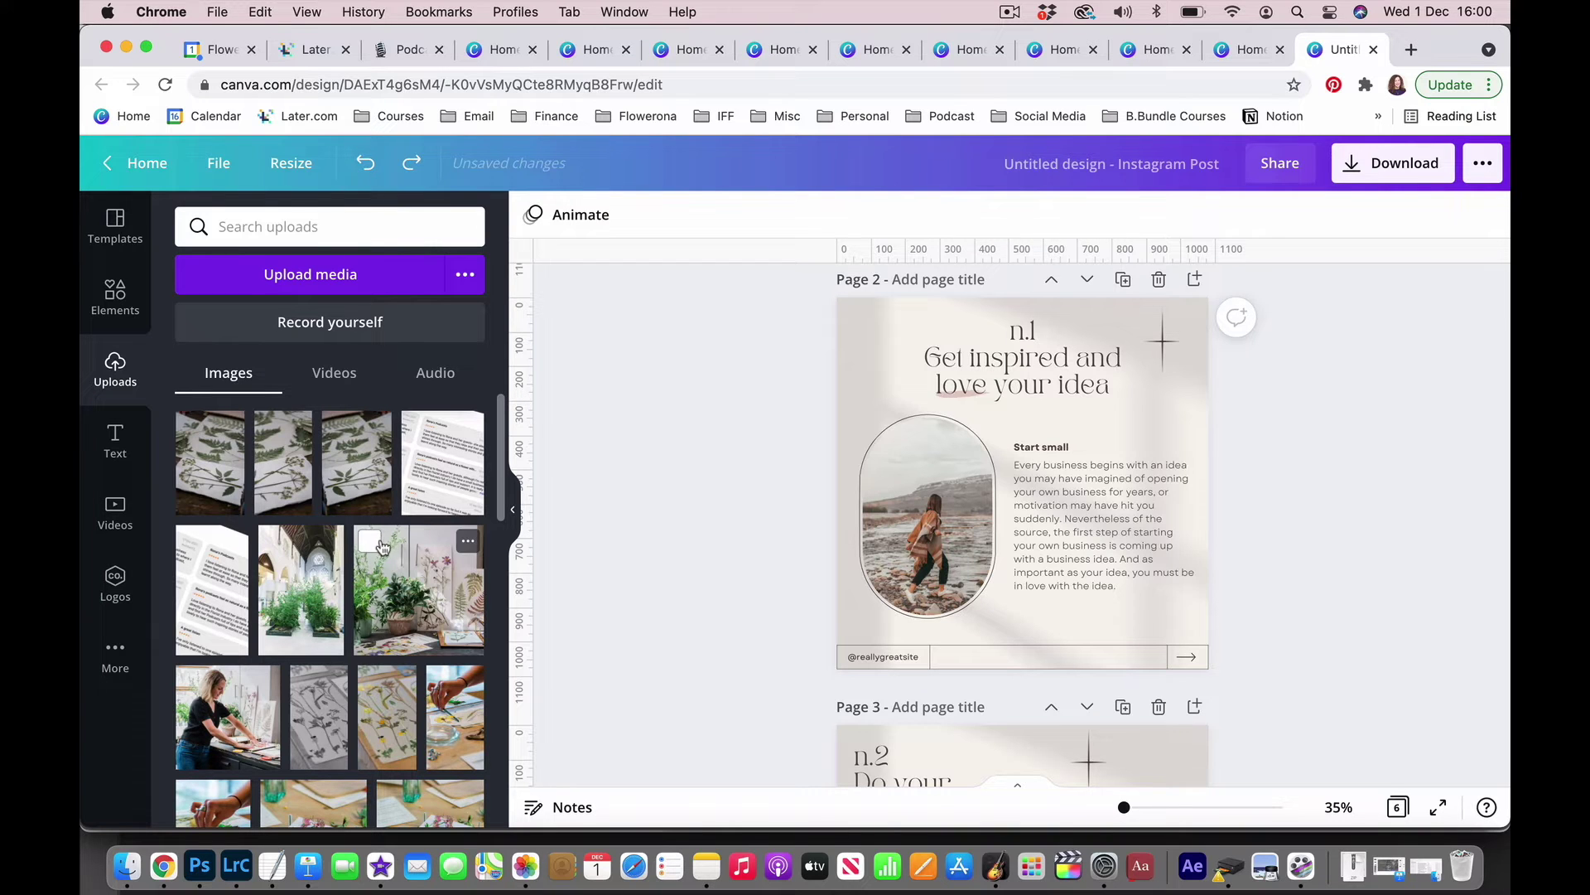
Step: Drop the potted-plants hall photo into page 2's oval frame, then review pages 3 and 4
{"action": "left_click_drag", "start_coordinate": [303, 605], "coordinate": [921, 523]}
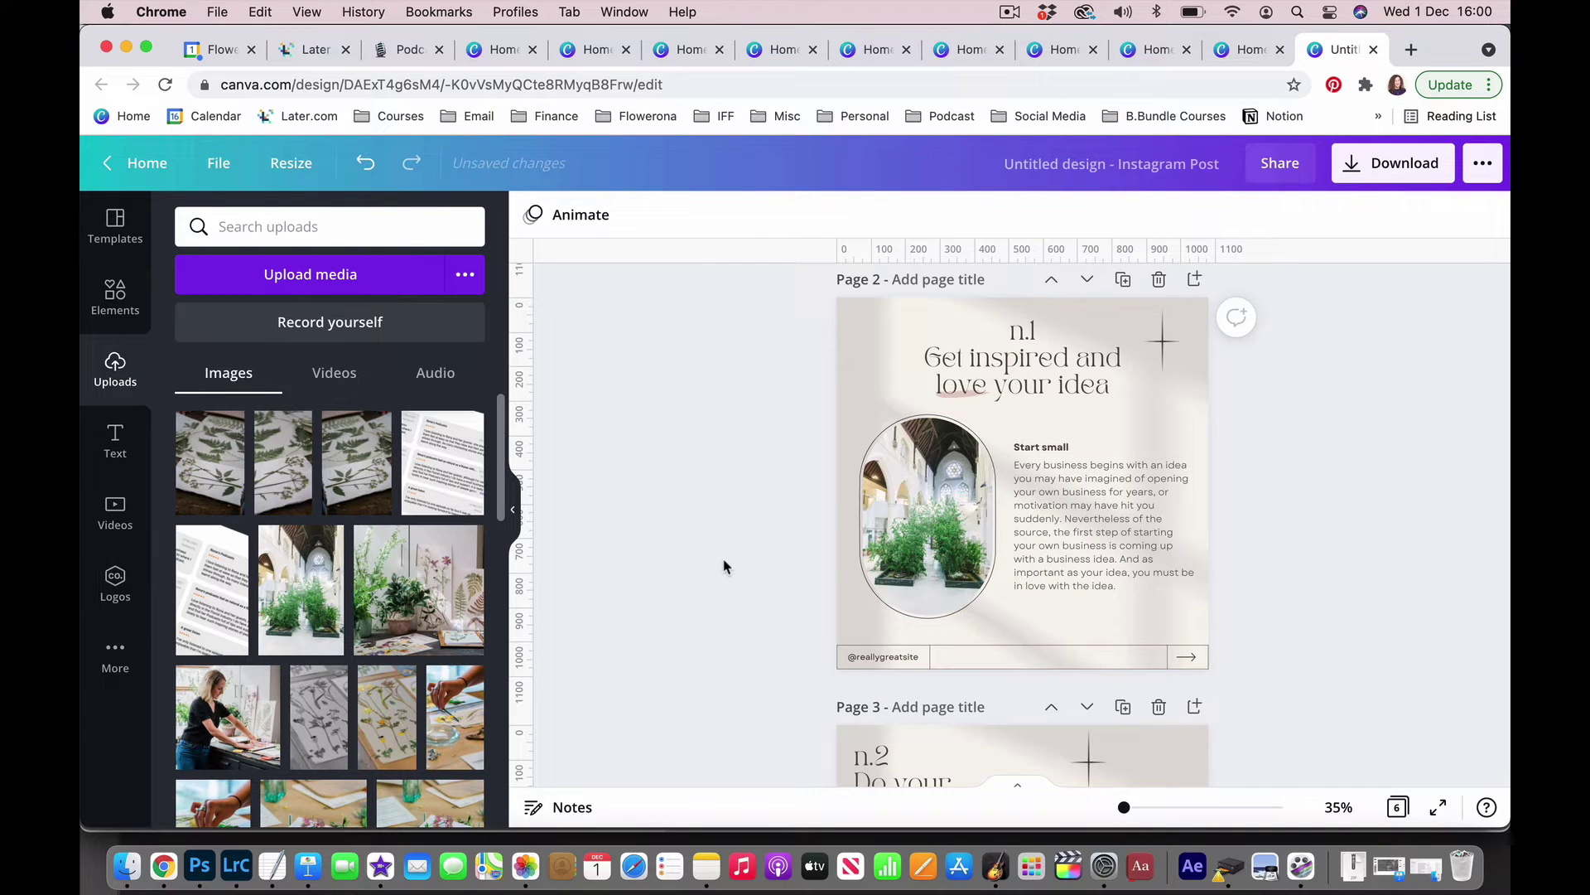
{"action": "left_click", "coordinate": [1078, 515]}
{"action": "left_click", "coordinate": [1078, 511]}
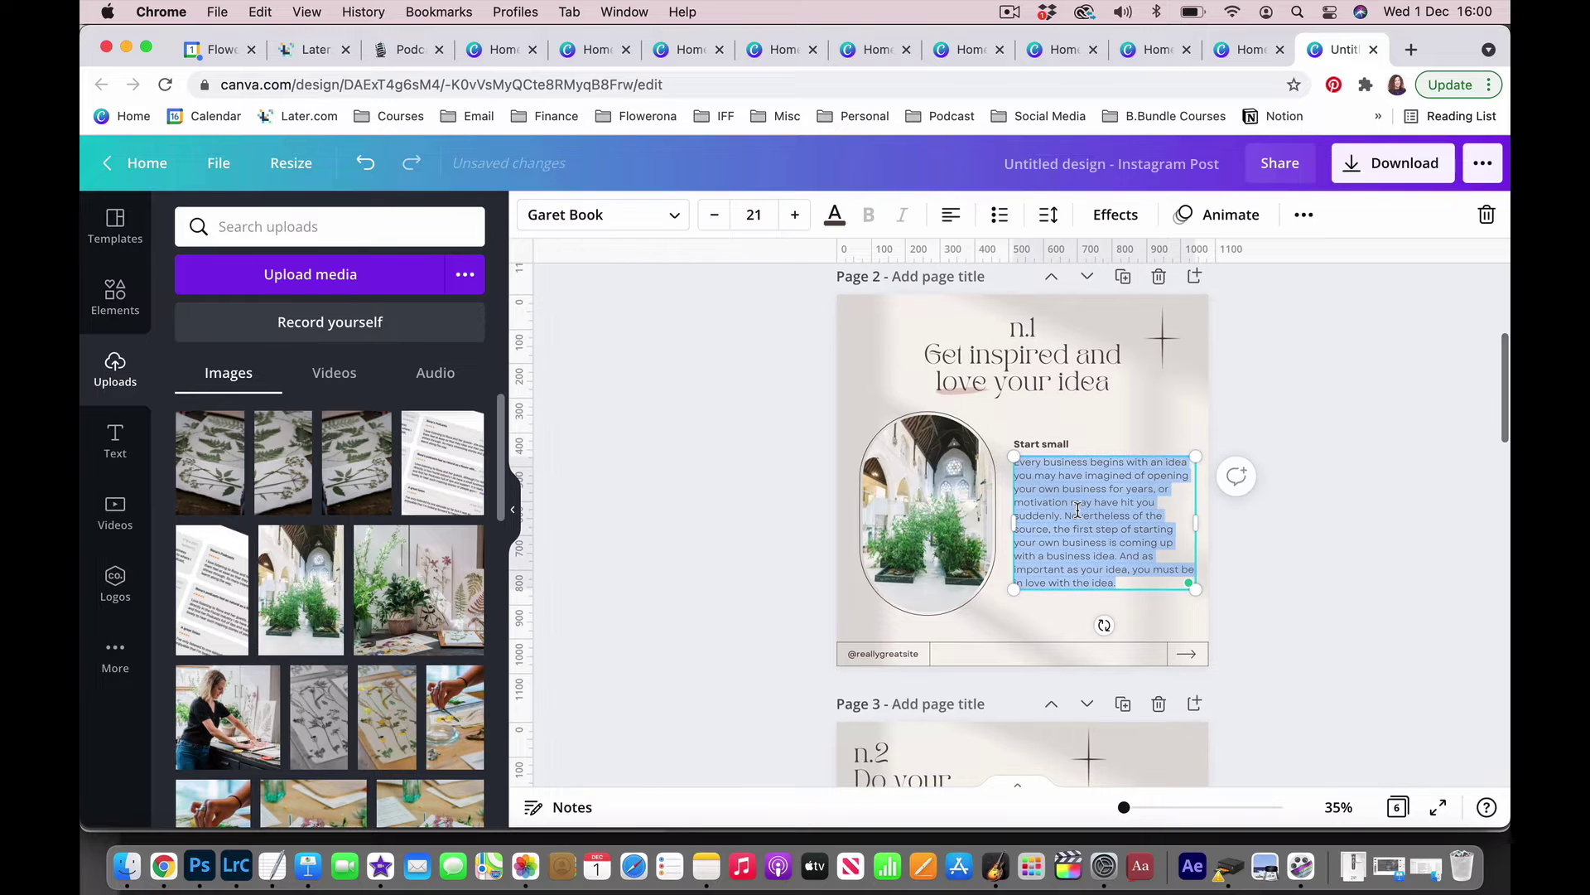
{"action": "scroll", "coordinate": [1078, 512], "scroll_direction": "up", "scroll_amount": 1}
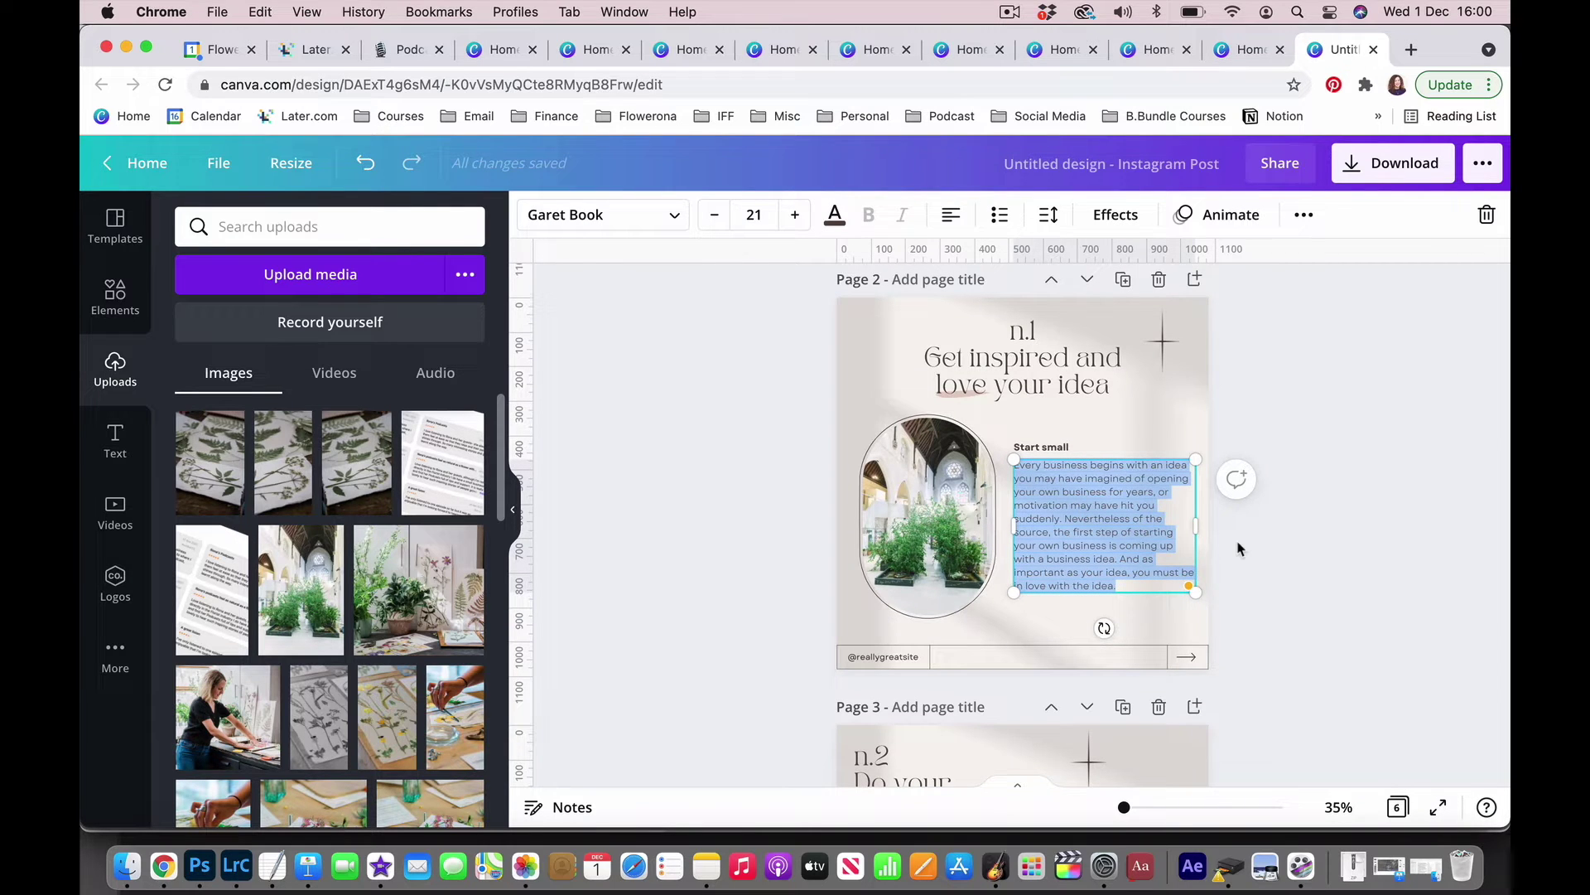
{"action": "scroll", "coordinate": [1240, 549], "scroll_direction": "down", "scroll_amount": 5}
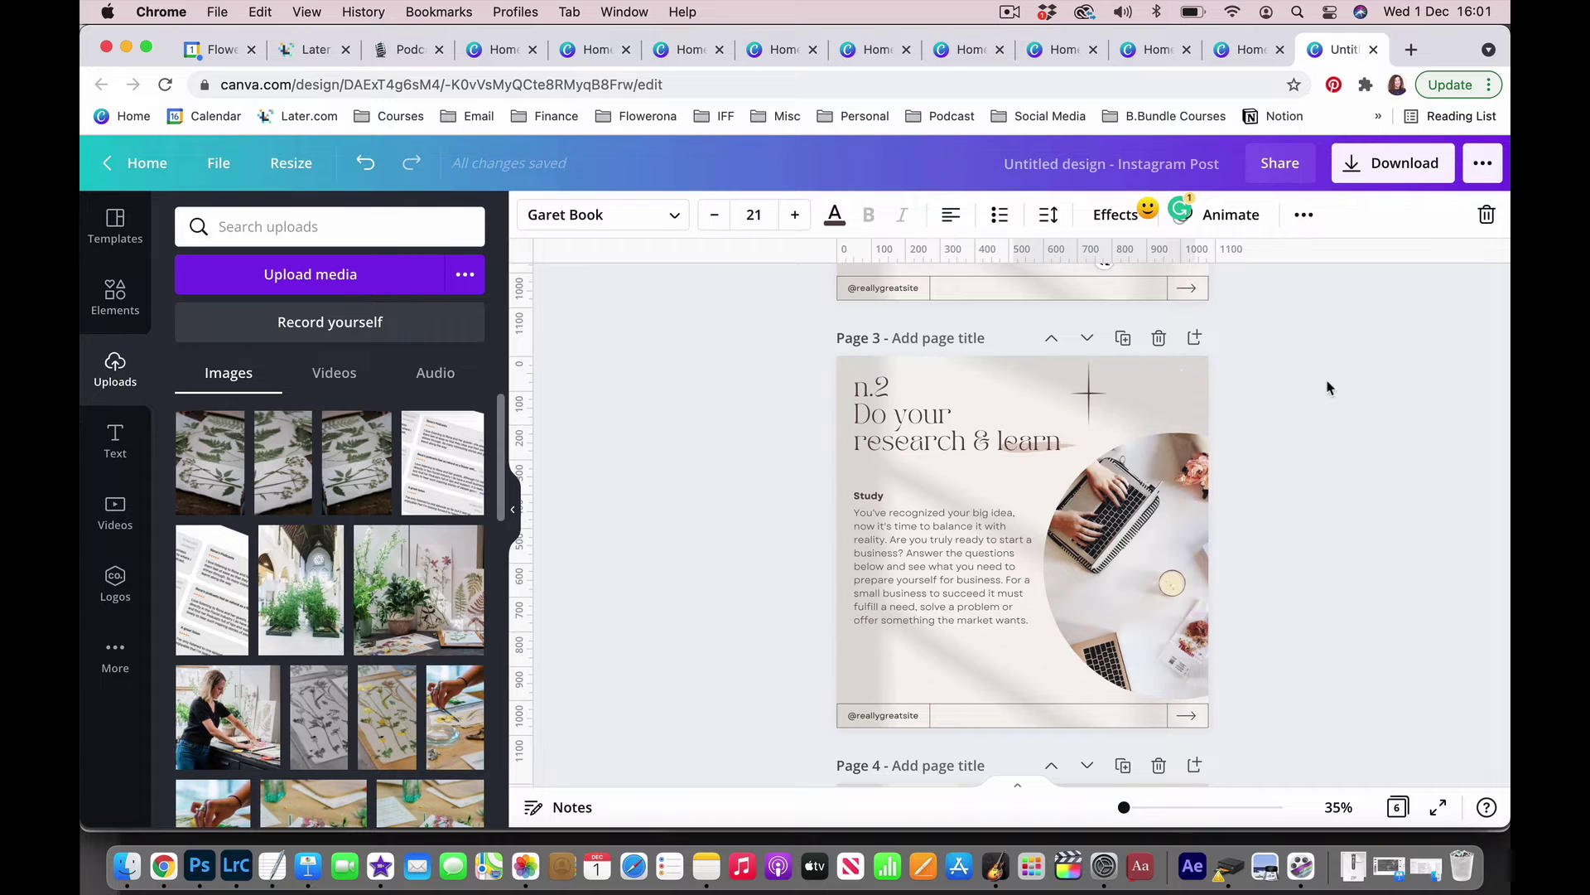
{"action": "scroll", "coordinate": [1328, 389], "scroll_direction": "down", "scroll_amount": 3}
{"action": "scroll", "coordinate": [1328, 389], "scroll_direction": "down", "scroll_amount": 3}
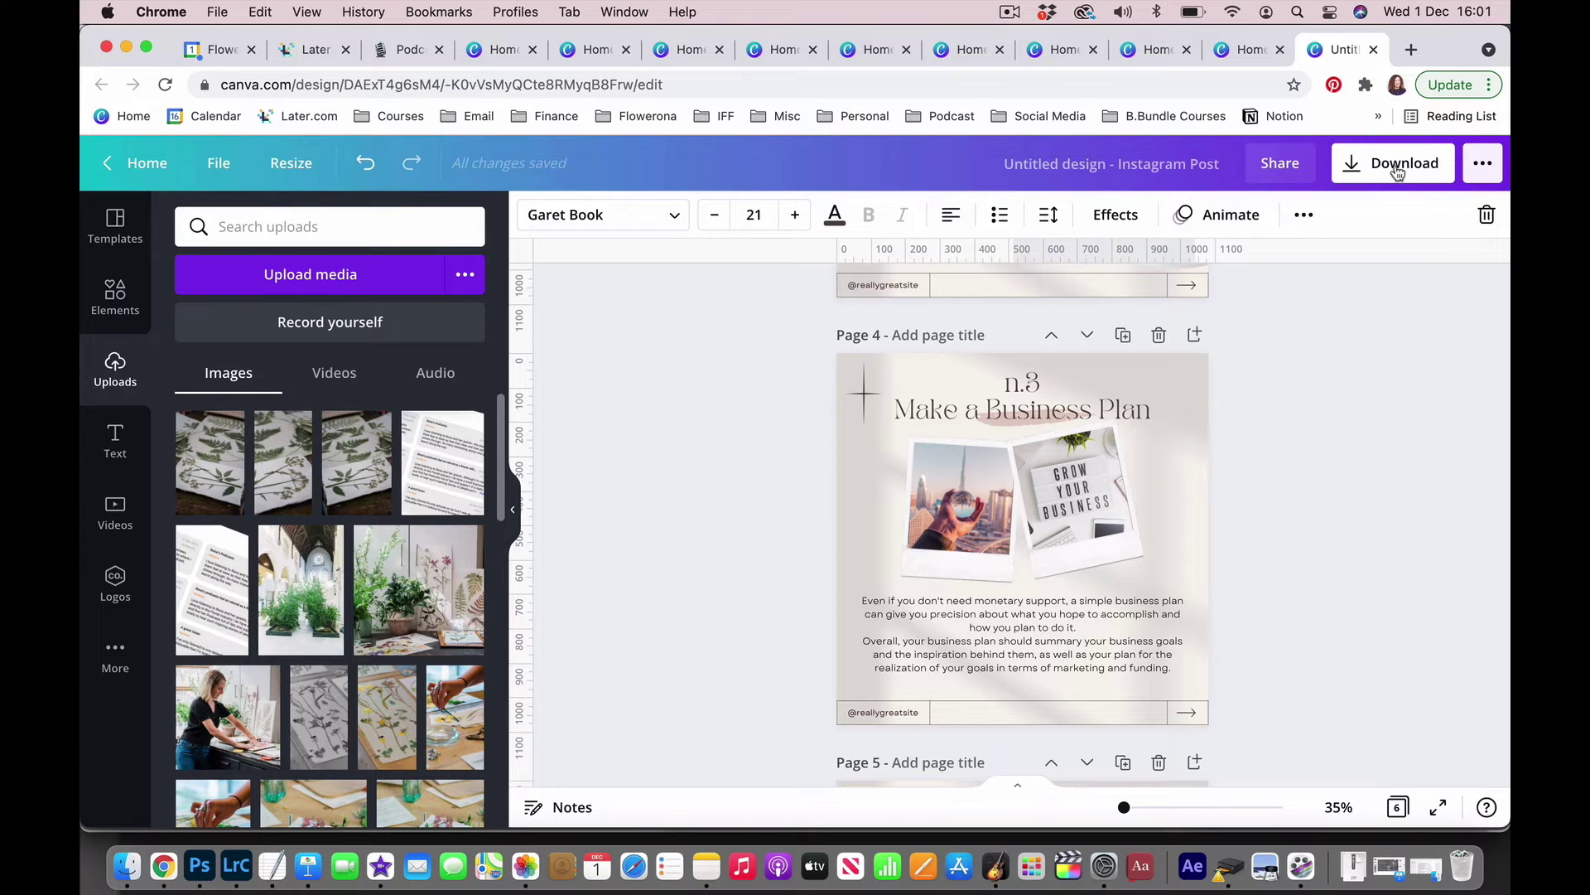
Step: From Home, open the '5 Instagram Carousel Post Ideas' design with Edit original
{"action": "left_click", "coordinate": [140, 161]}
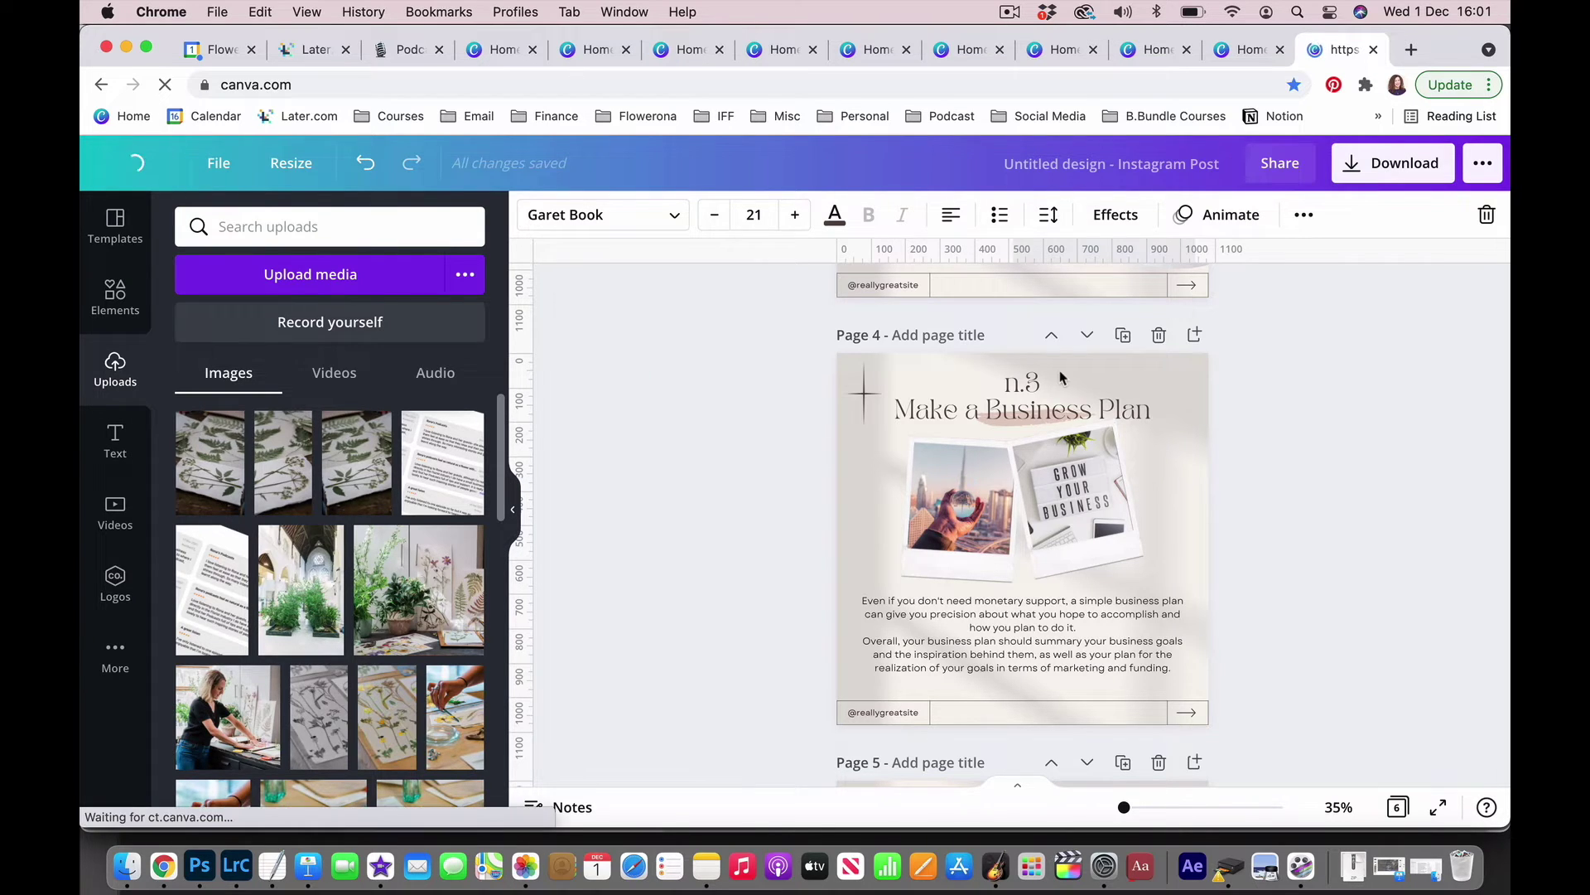
{"action": "scroll", "coordinate": [1069, 433], "scroll_direction": "down", "scroll_amount": 3}
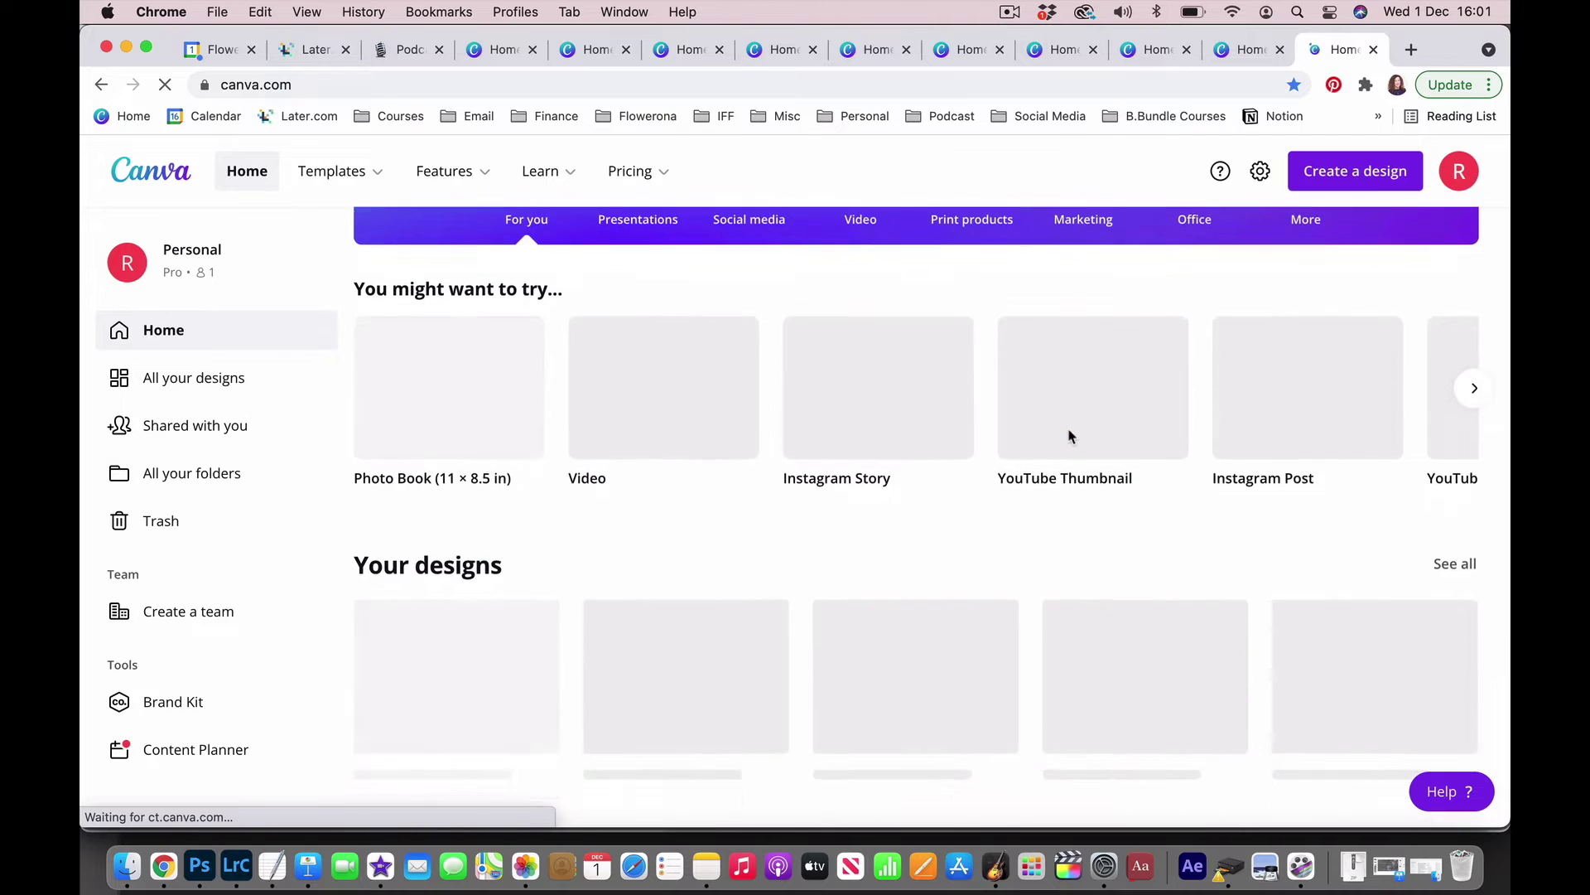
{"action": "scroll", "coordinate": [1068, 436], "scroll_direction": "down", "scroll_amount": 1}
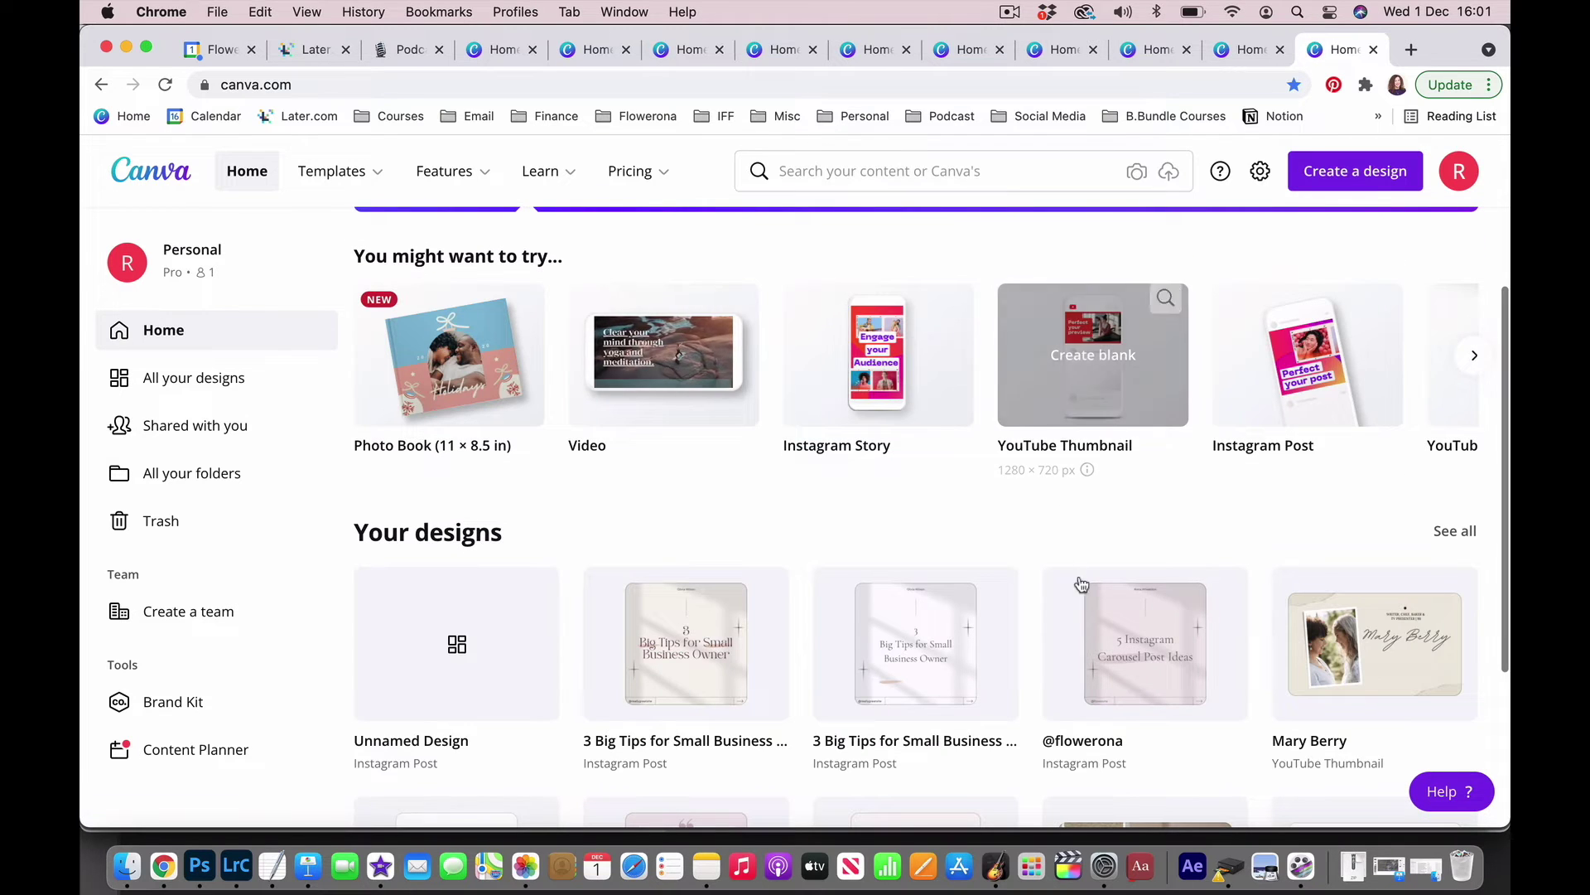
{"action": "left_click", "coordinate": [1107, 625]}
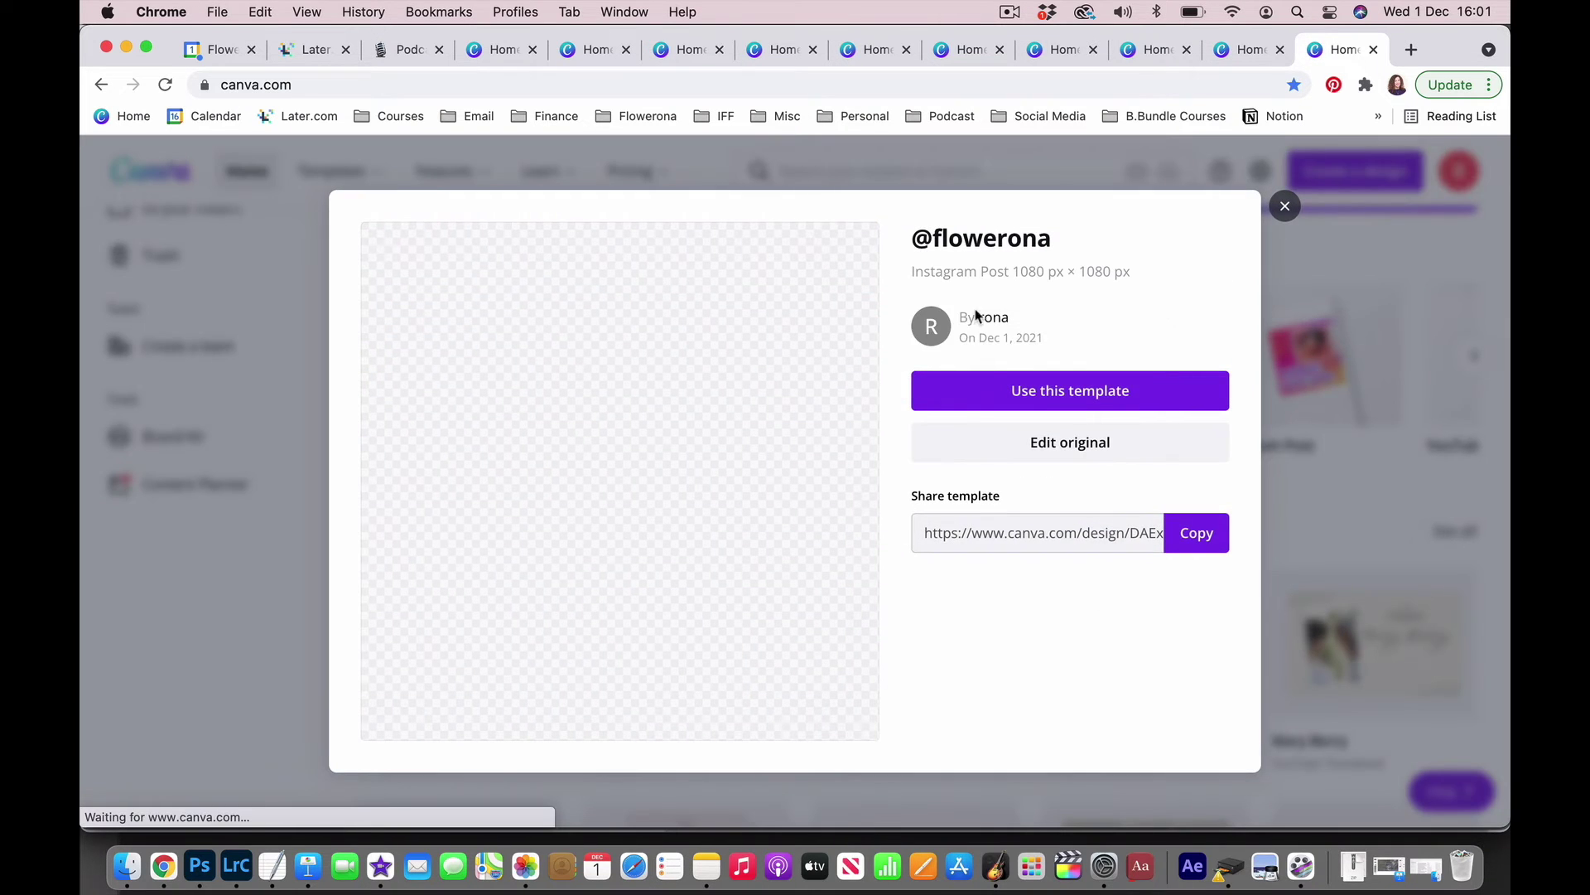
{"action": "left_click", "coordinate": [1034, 442]}
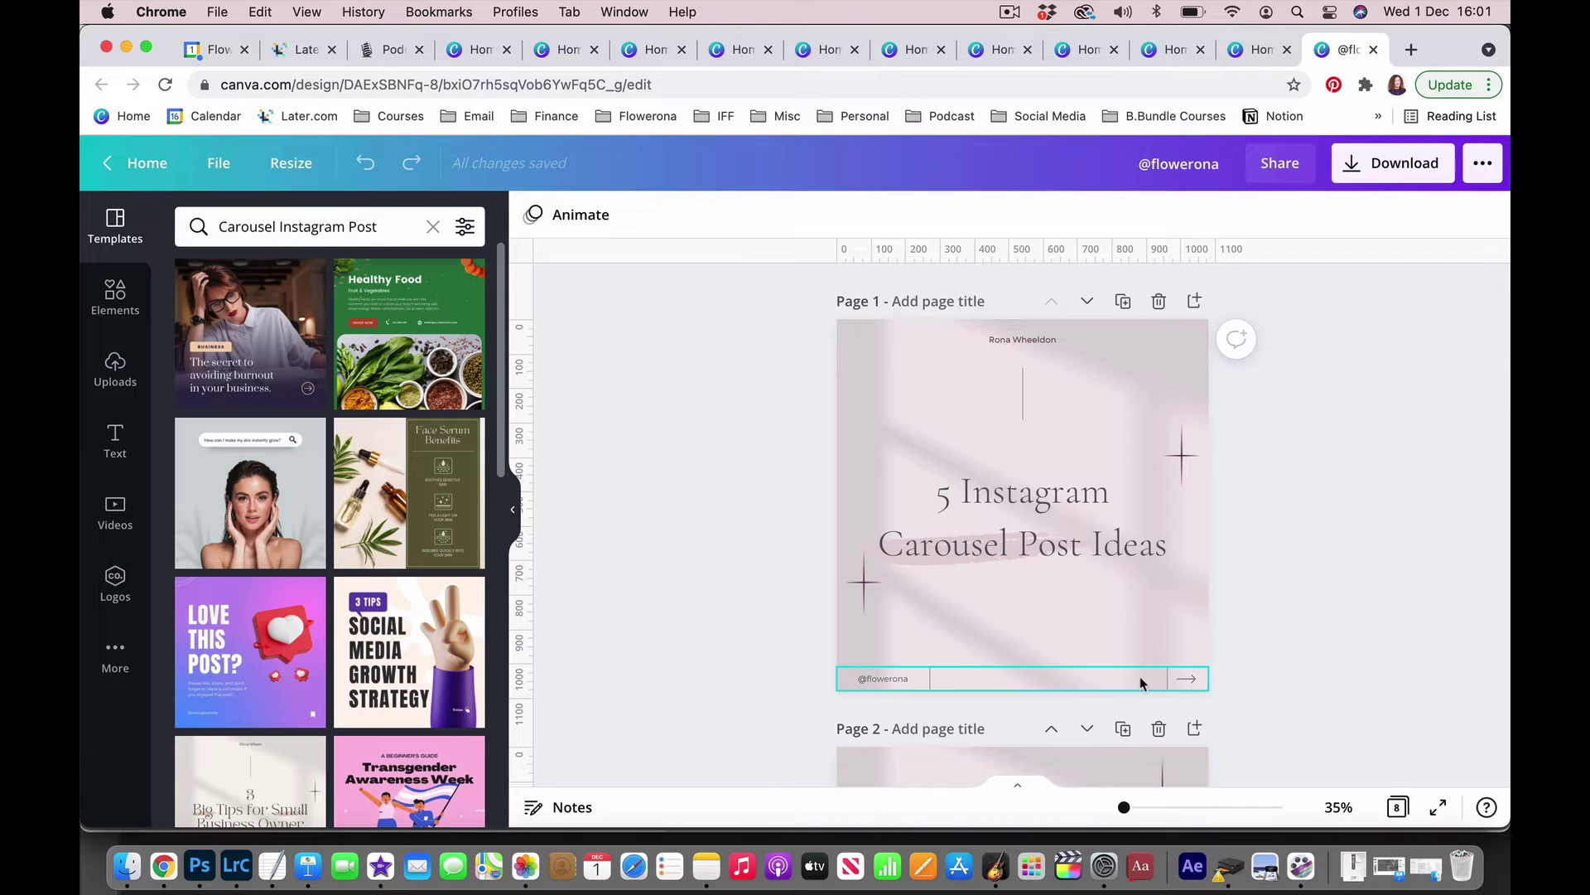
Step: Scroll through all 8 pages, from the cover to the closing call-to-action page
{"action": "mouse_move", "coordinate": [283, 757]}
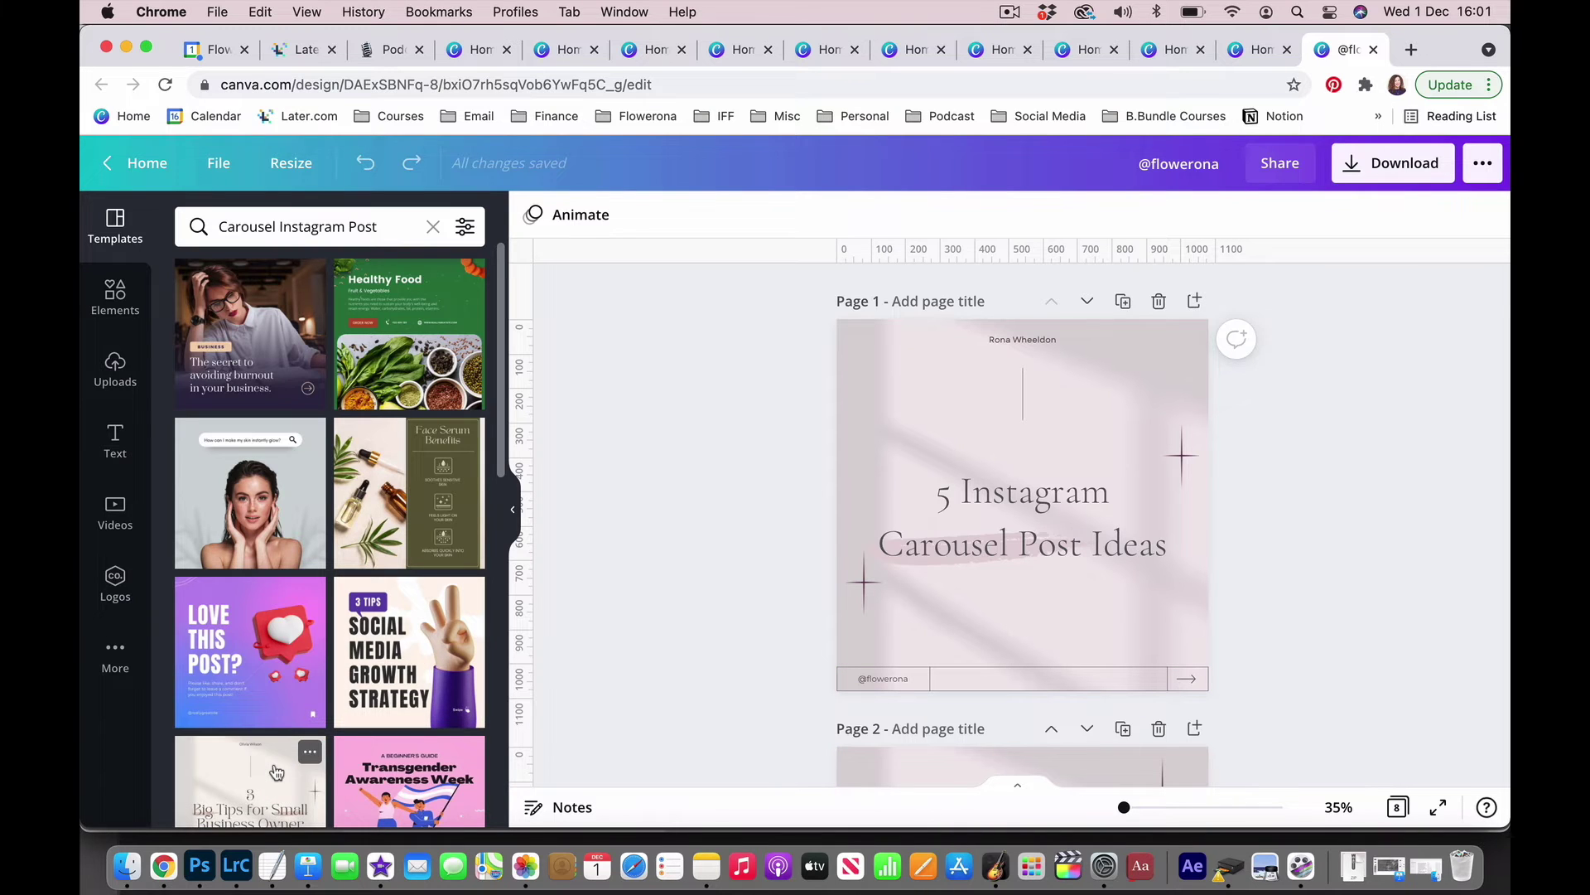
{"action": "scroll", "coordinate": [280, 756], "scroll_direction": "down", "scroll_amount": 3}
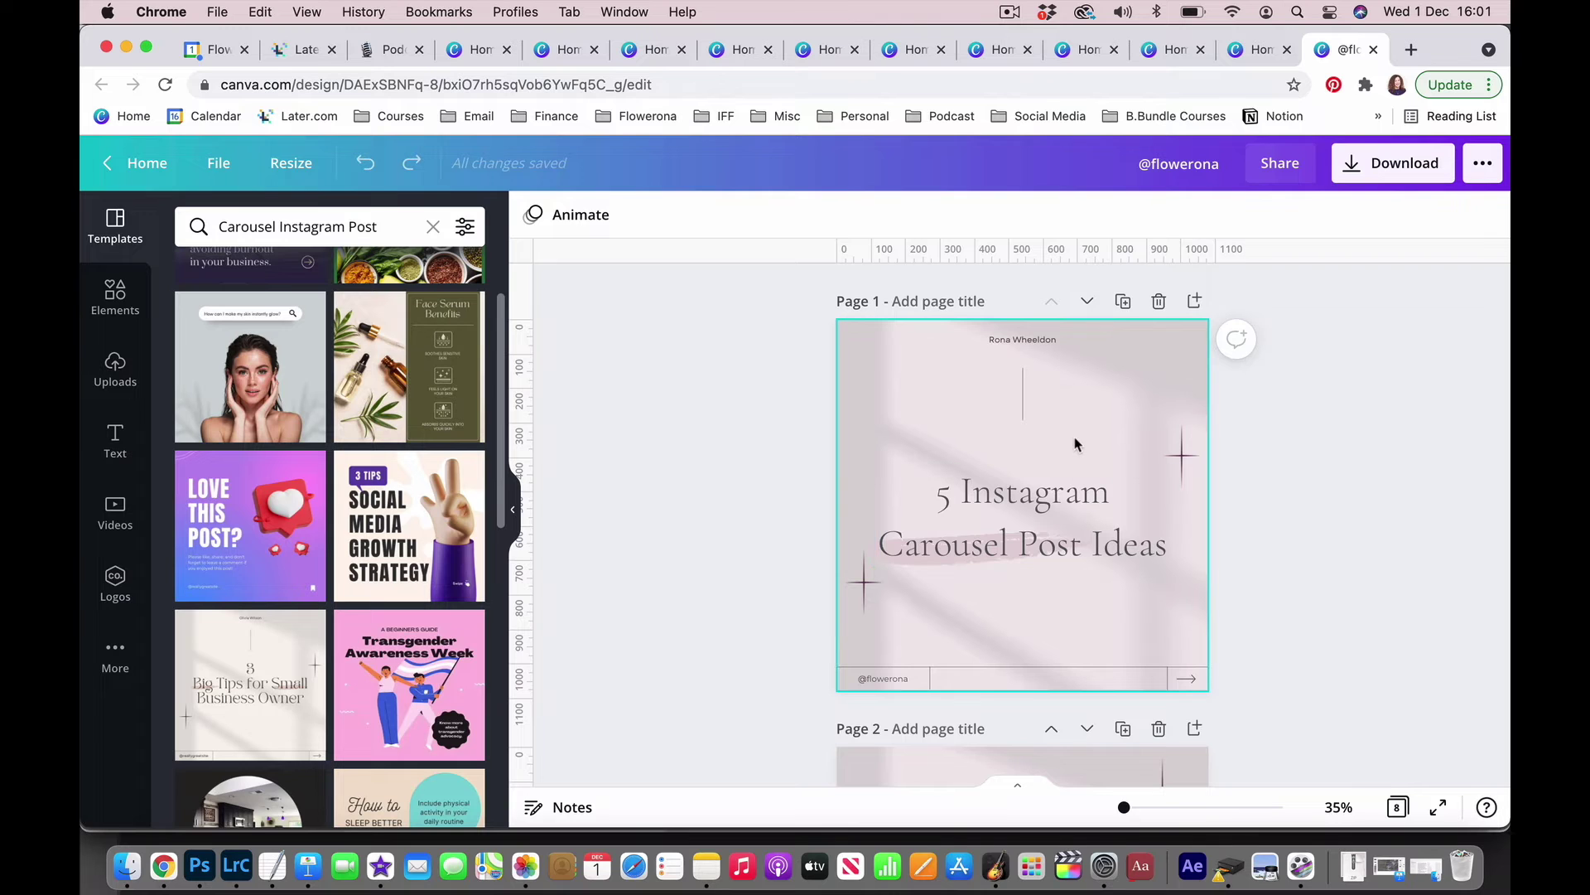
{"action": "scroll", "coordinate": [1300, 479], "scroll_direction": "down", "scroll_amount": 10}
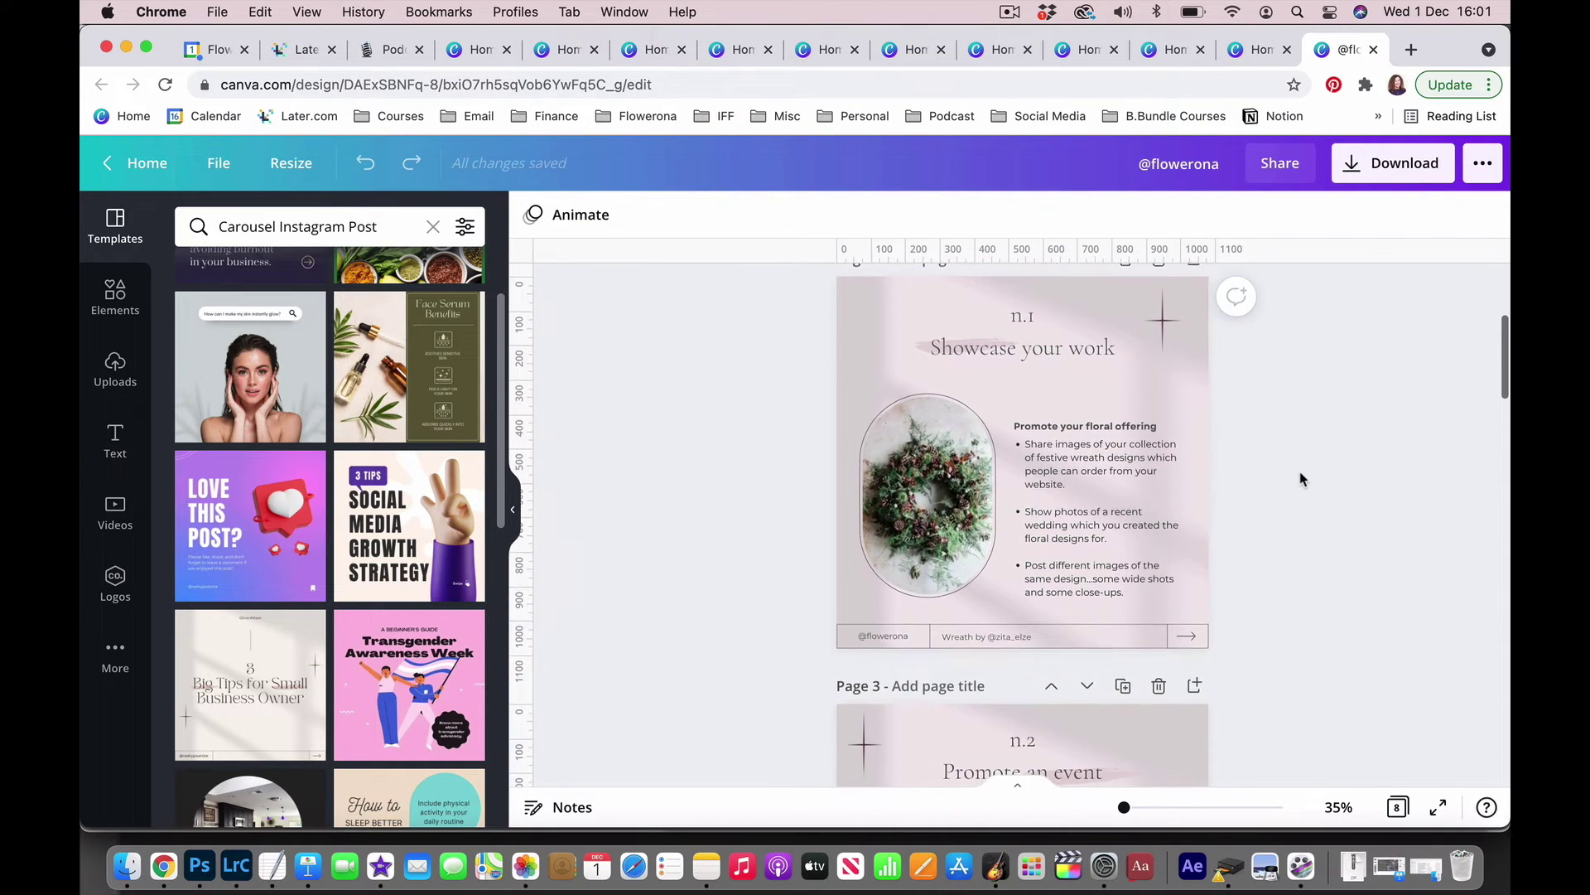
{"action": "scroll", "coordinate": [1300, 479], "scroll_direction": "down", "scroll_amount": 5}
{"action": "scroll", "coordinate": [1299, 479], "scroll_direction": "down", "scroll_amount": 5}
{"action": "scroll", "coordinate": [1299, 479], "scroll_direction": "down", "scroll_amount": 8}
{"action": "scroll", "coordinate": [1300, 473], "scroll_direction": "down", "scroll_amount": 10}
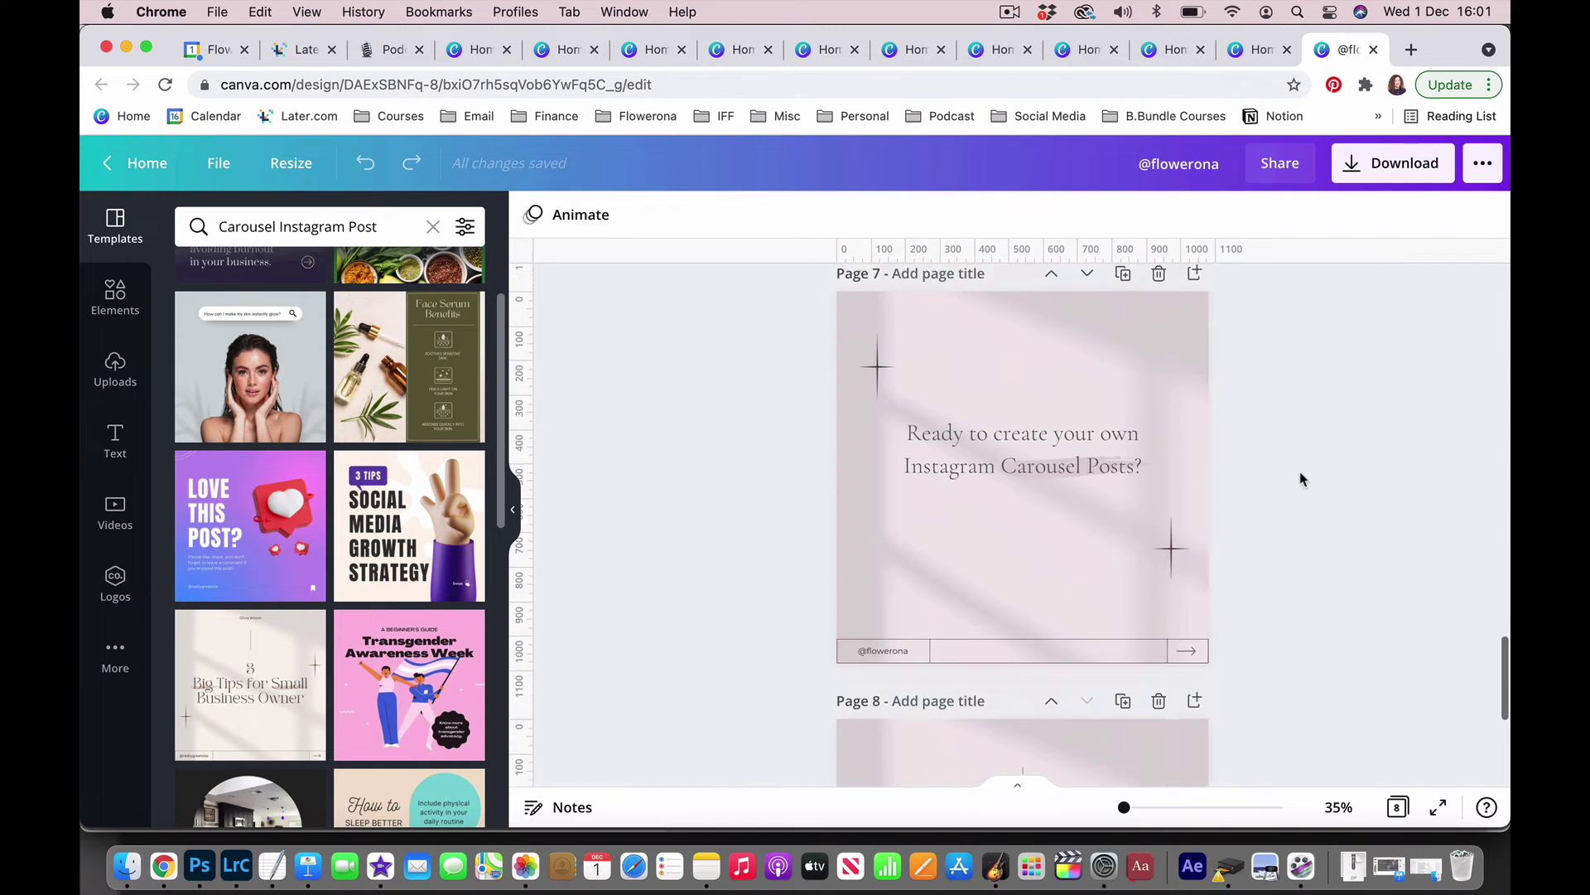
{"action": "scroll", "coordinate": [1300, 478], "scroll_direction": "down", "scroll_amount": 5}
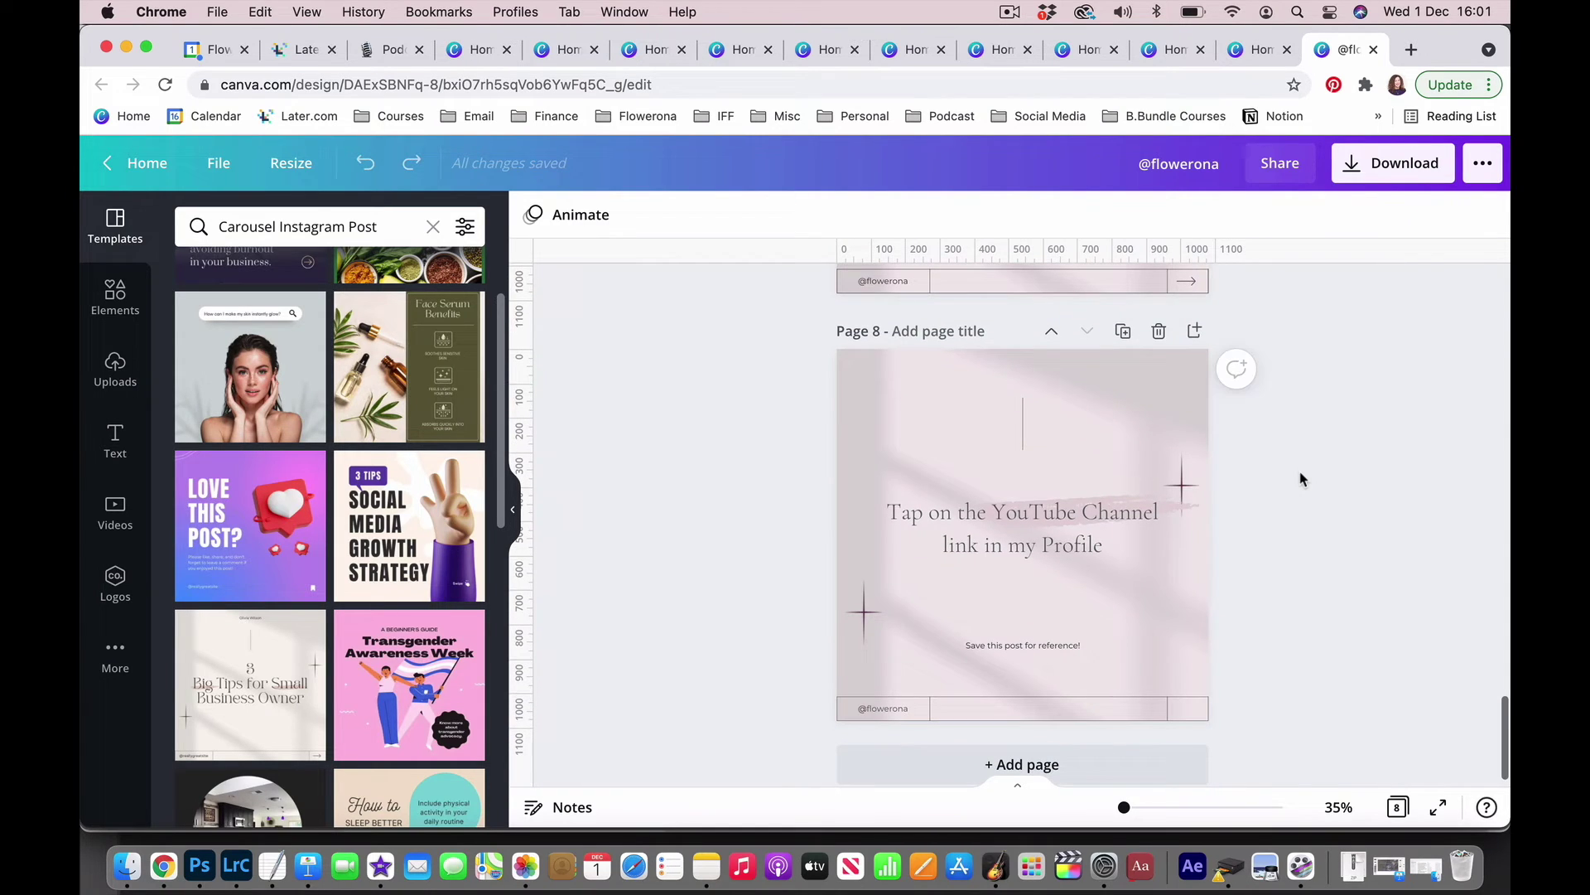
Step: Download all 8 pages as 1080 × 1080 px PNG images
{"action": "left_click", "coordinate": [1405, 169]}
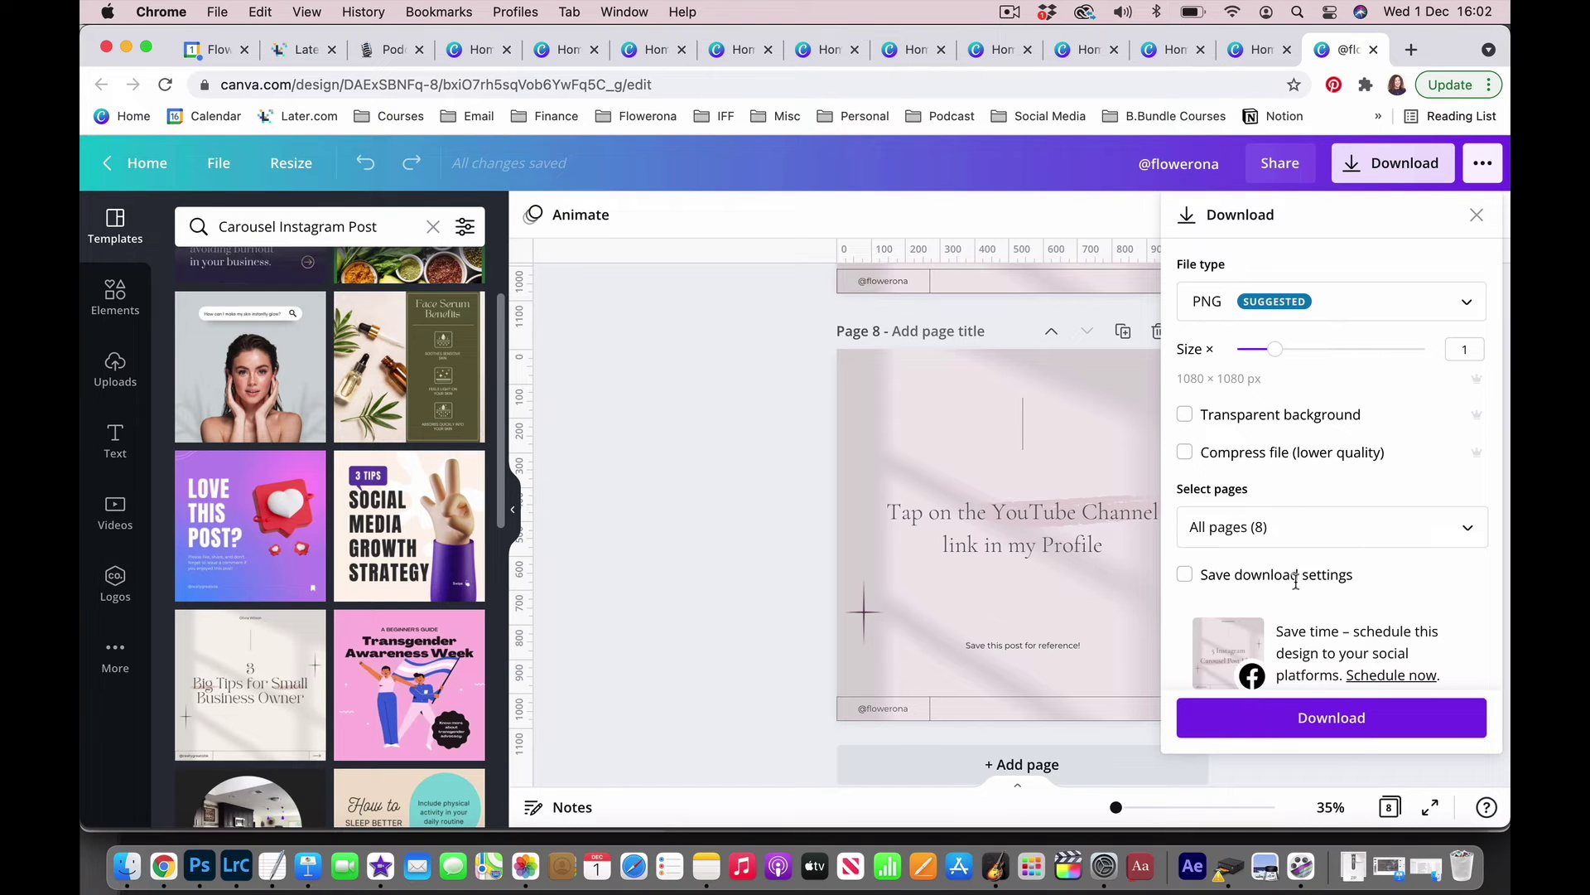
{"action": "left_click", "coordinate": [1333, 721]}
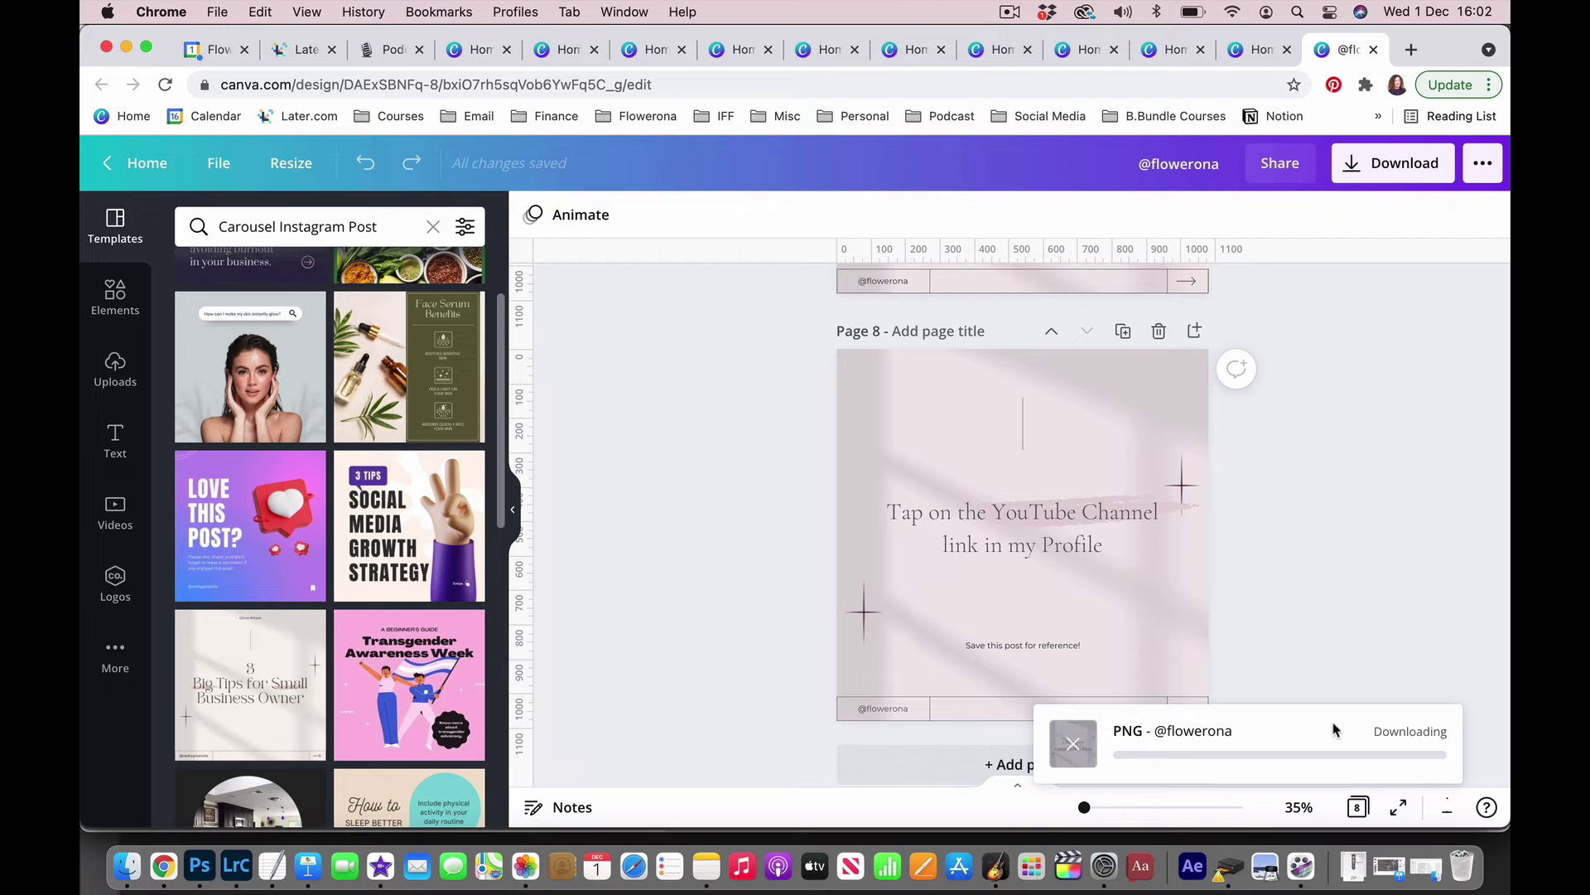